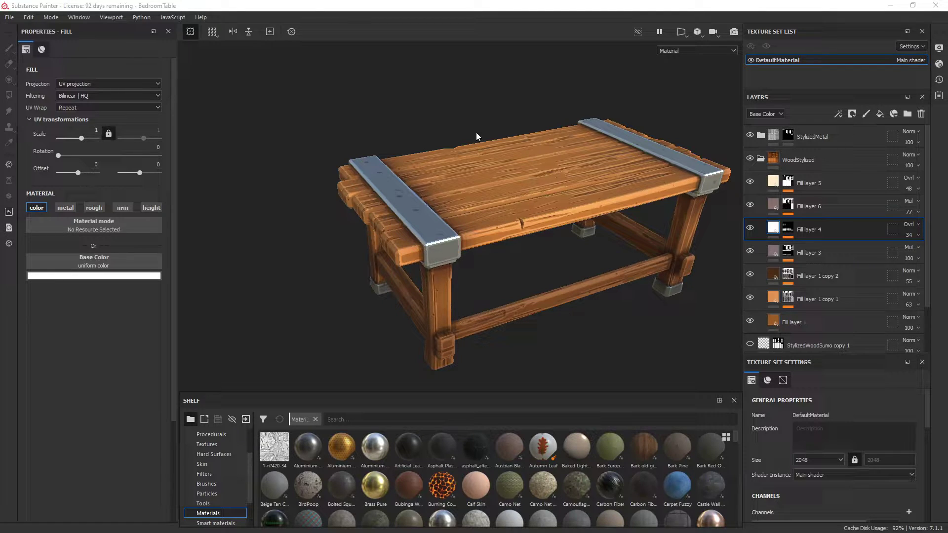
Step: Compare the table's wood with Fill layer 5 and Fill layer 6 of the WoodStylized folder hidden and shown
alt+drag(476, 132, 471, 300)
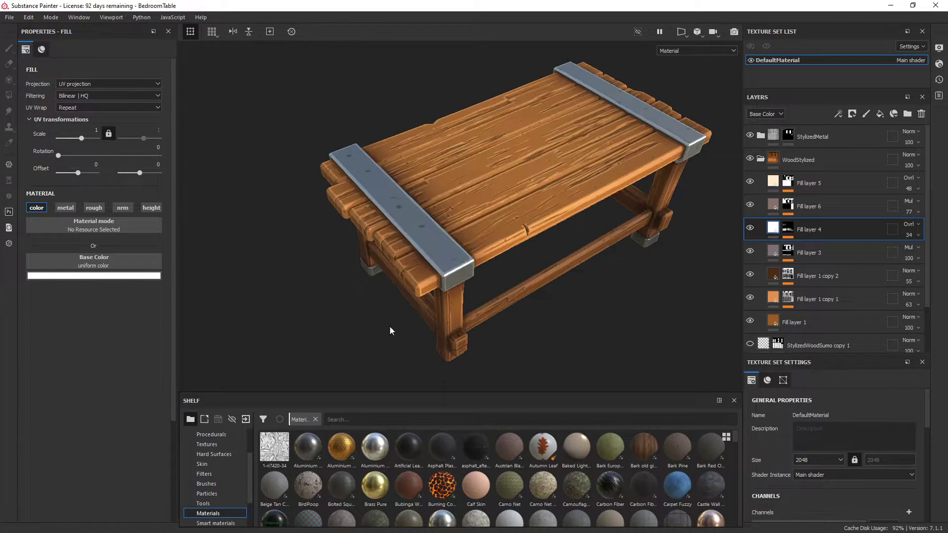
alt+drag(390, 330, 423, 218)
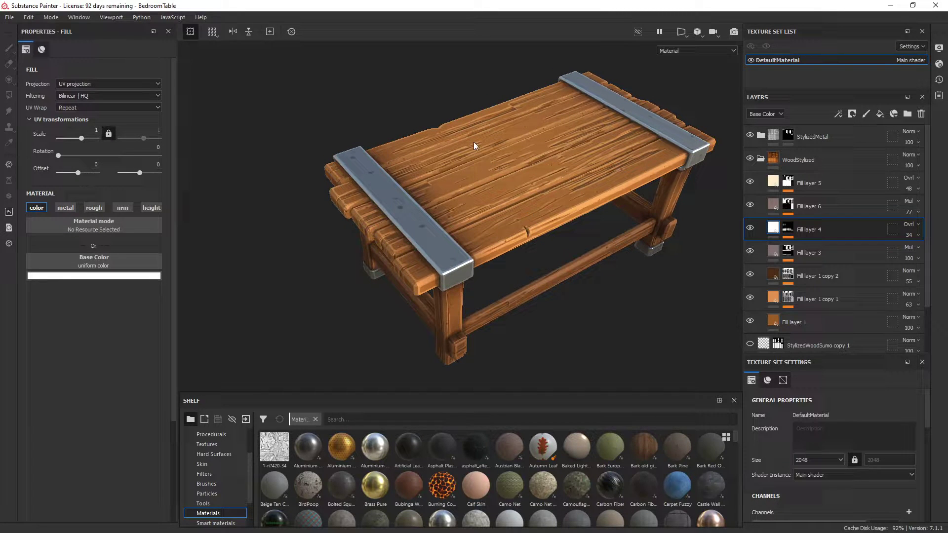
alt+drag(474, 143, 539, 225)
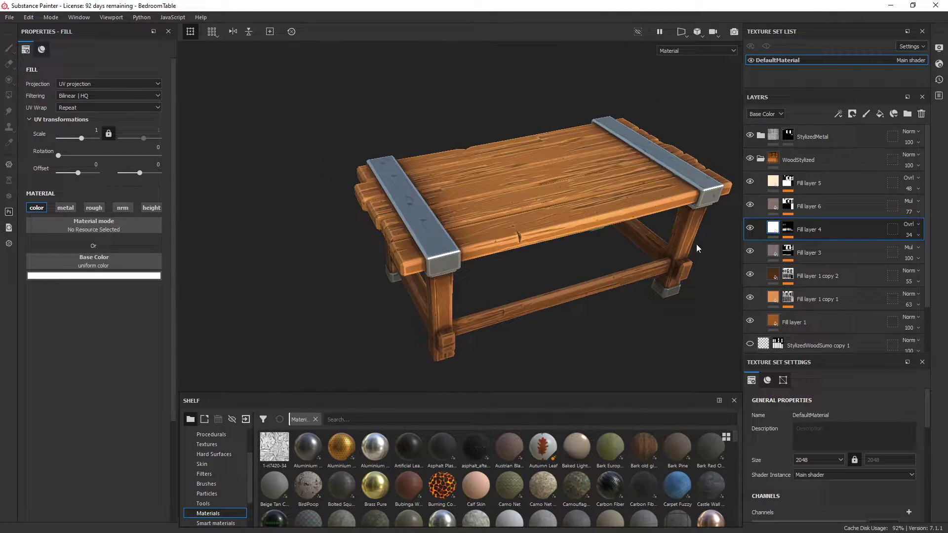
click(749, 181)
alt+drag(555, 259, 469, 171)
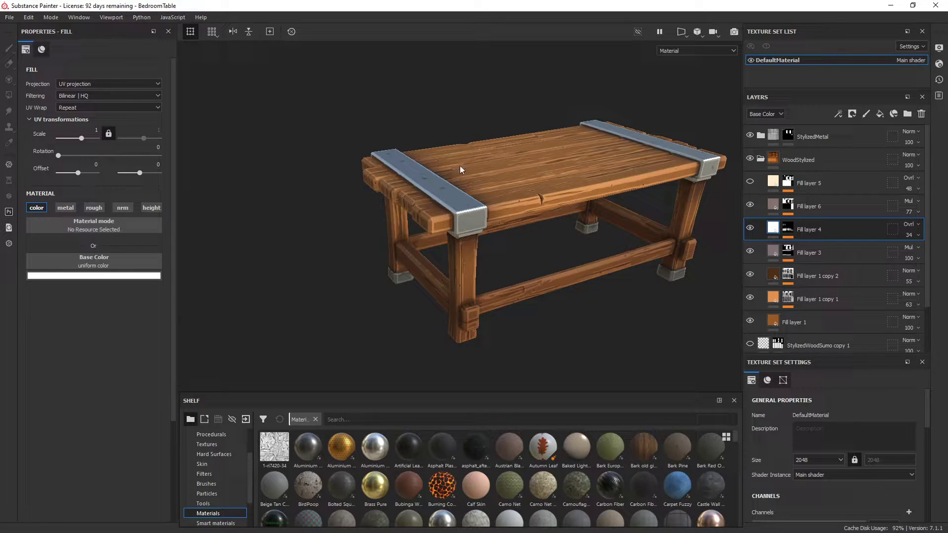
click(750, 204)
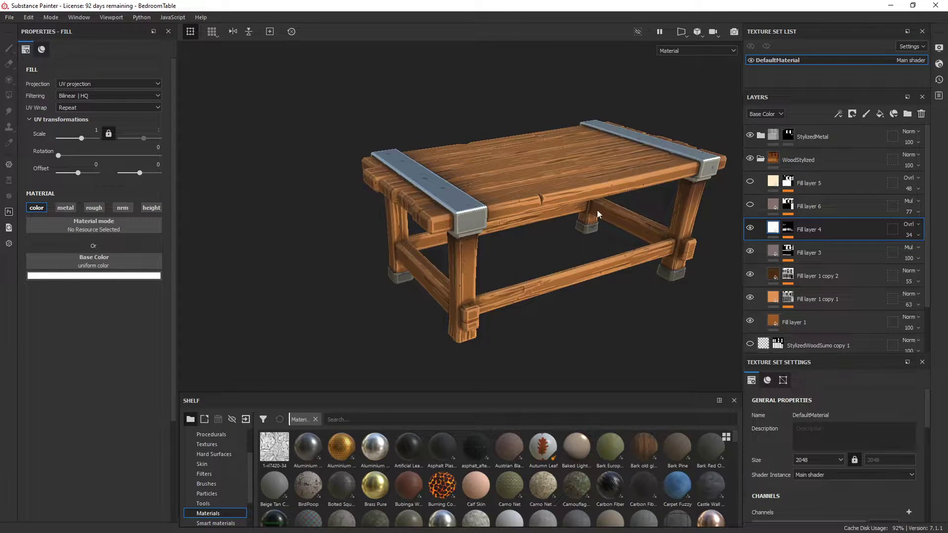
alt+drag(436, 269, 506, 287)
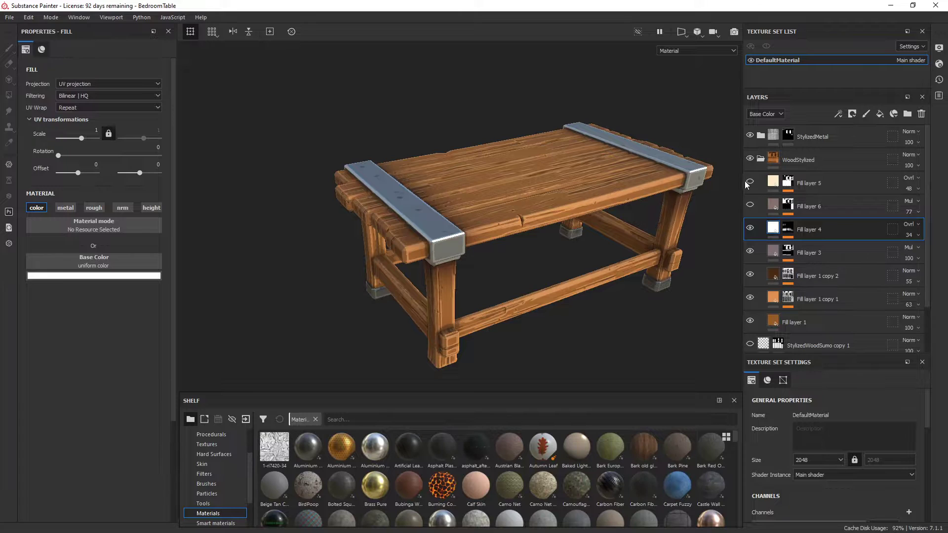
click(748, 202)
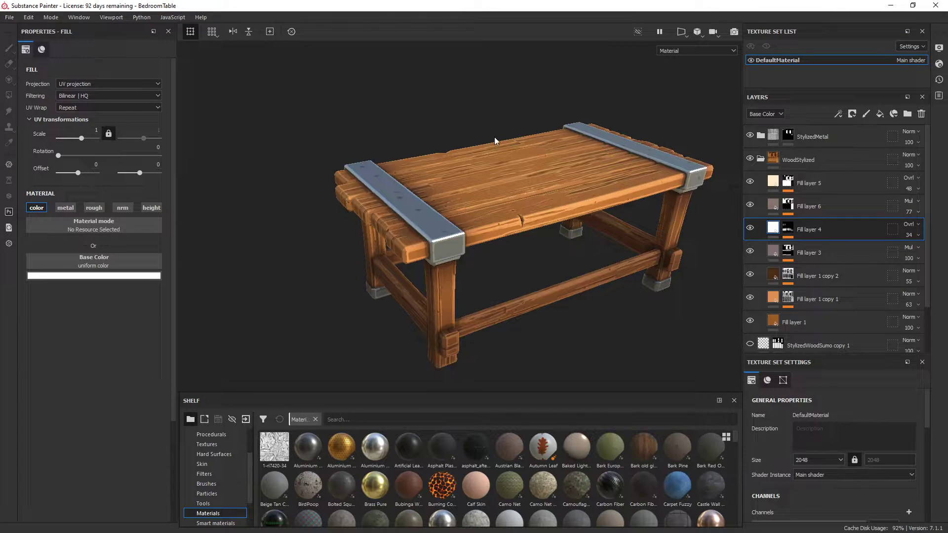
click(751, 181)
click(750, 182)
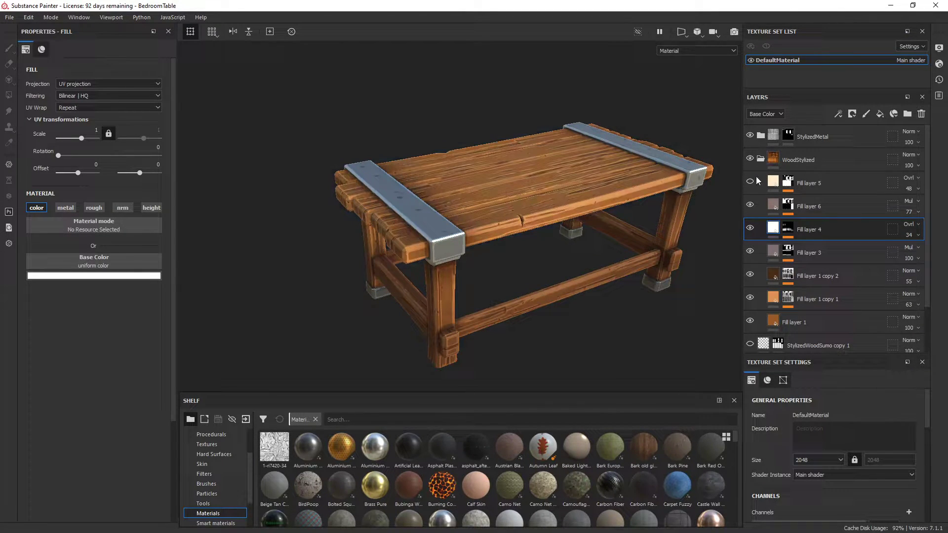
click(748, 204)
click(749, 205)
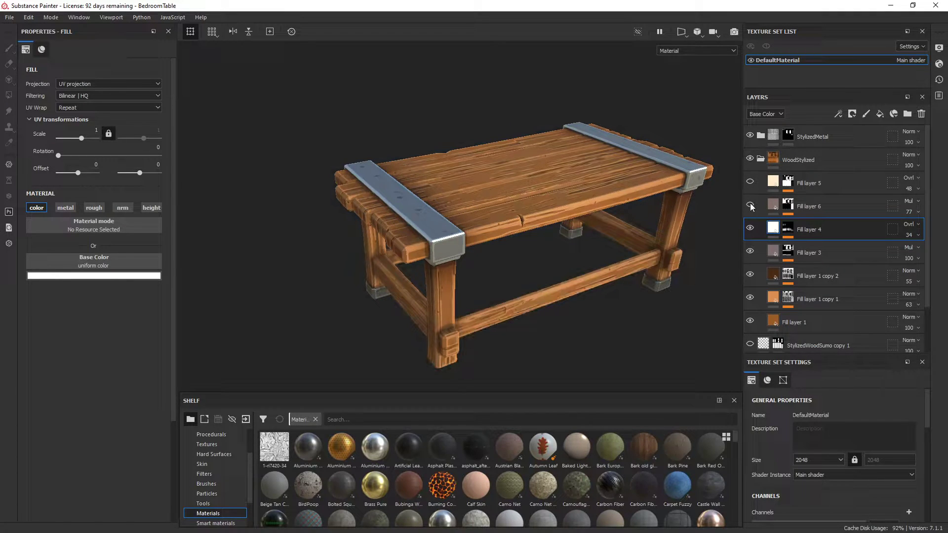
click(752, 200)
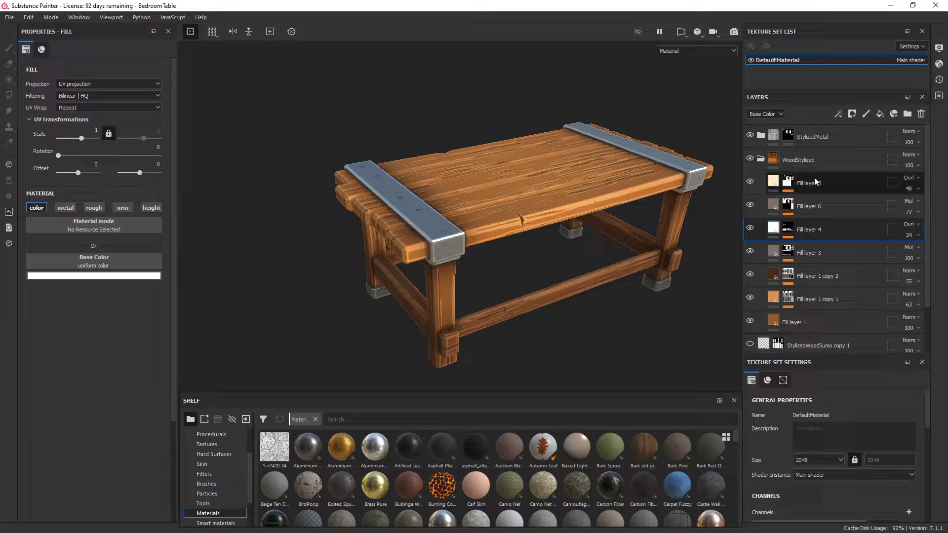
Step: Delete Fill layer 6 and Fill layer 5 from the WoodStylized folder
click(808, 200)
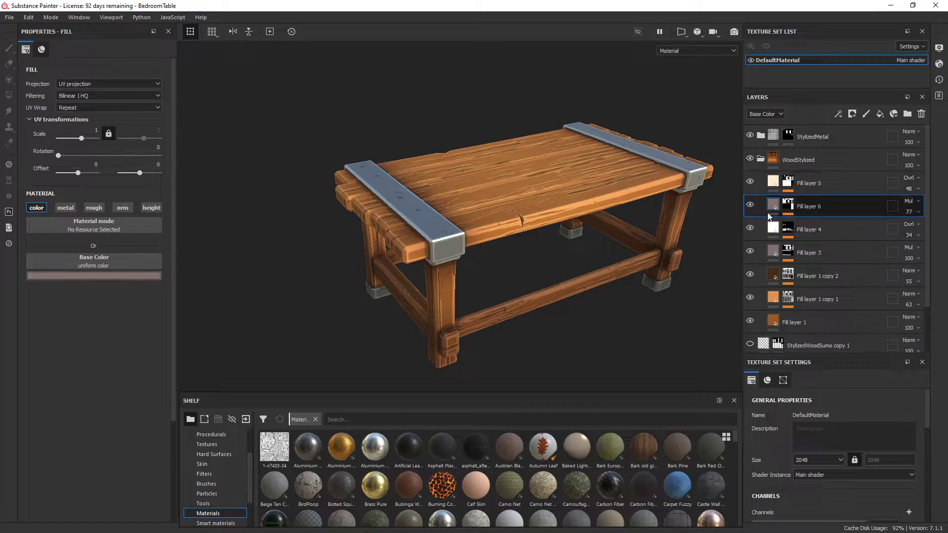
key(Delete)
key(Delete)
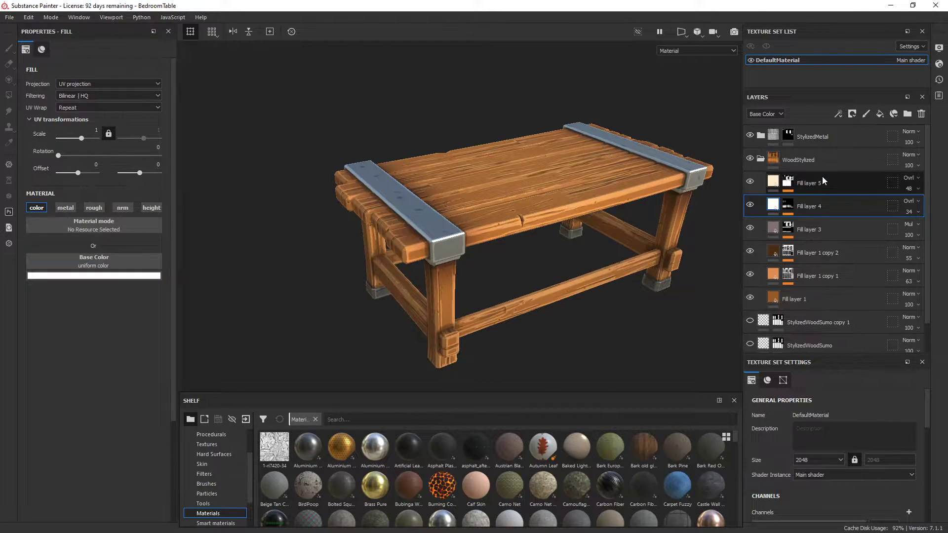
Step: Compare the metal bands with Fill layer 5 and Fill layer 6 of the StylizedMetal folder hidden and shown
click(760, 136)
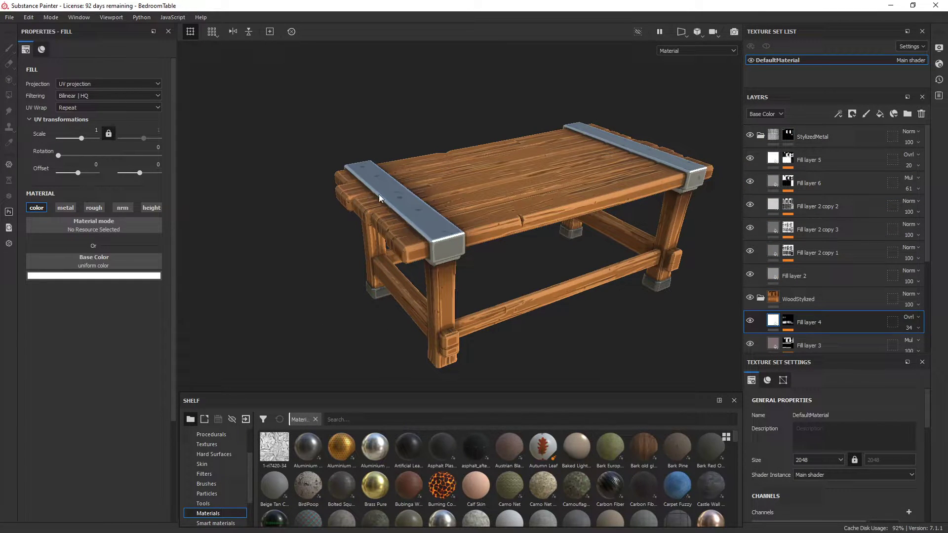
click(750, 159)
click(750, 181)
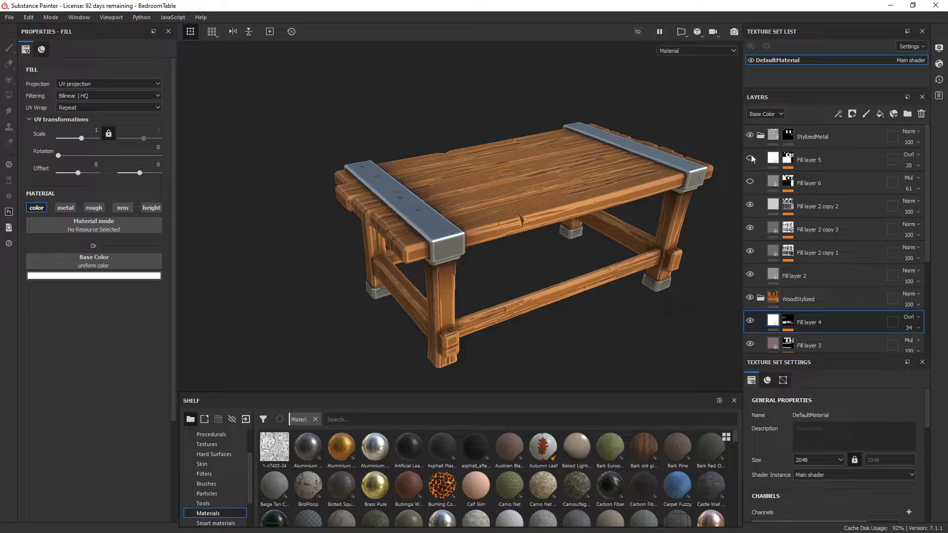
key(ctrl+z)
key(ctrl+z)
key(ctrl+y)
key(ctrl+y)
key(ctrl+z)
key(ctrl+z)
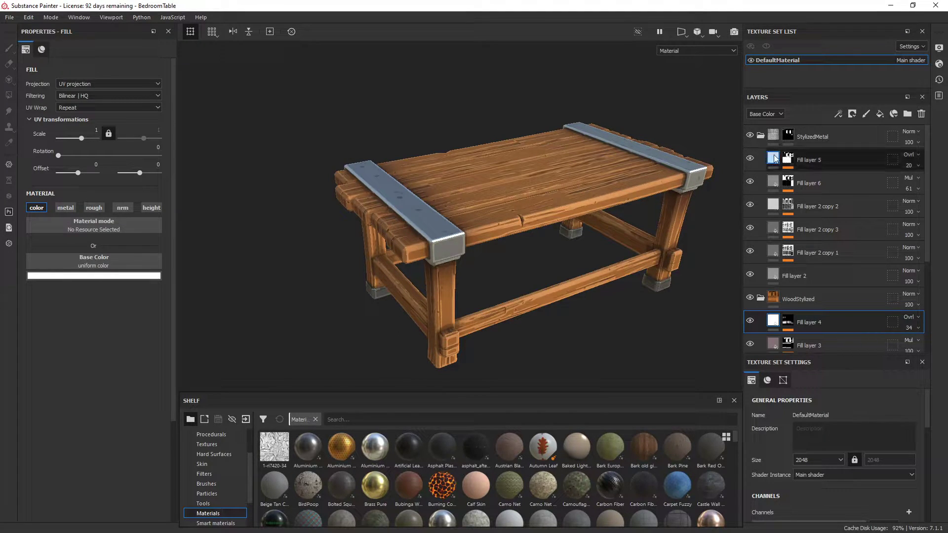
mouse_move(774, 155)
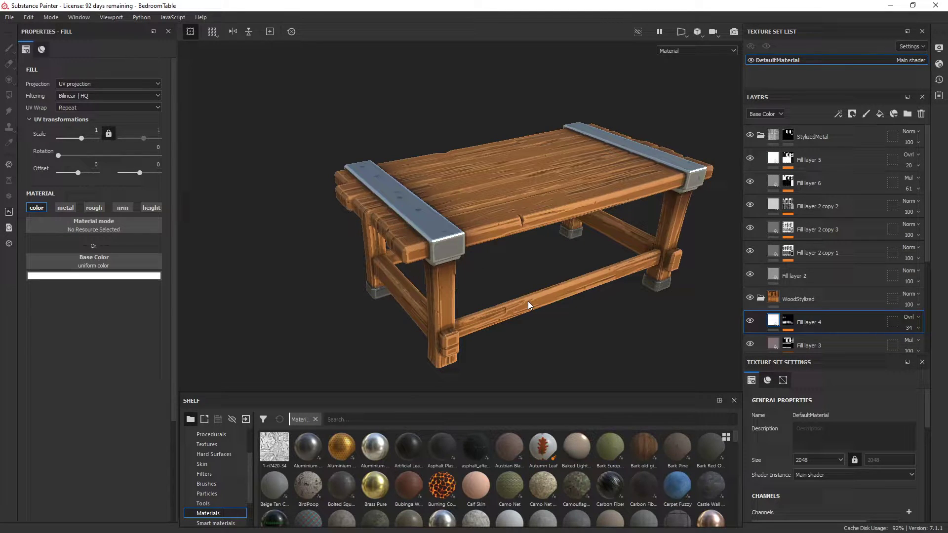
click(761, 135)
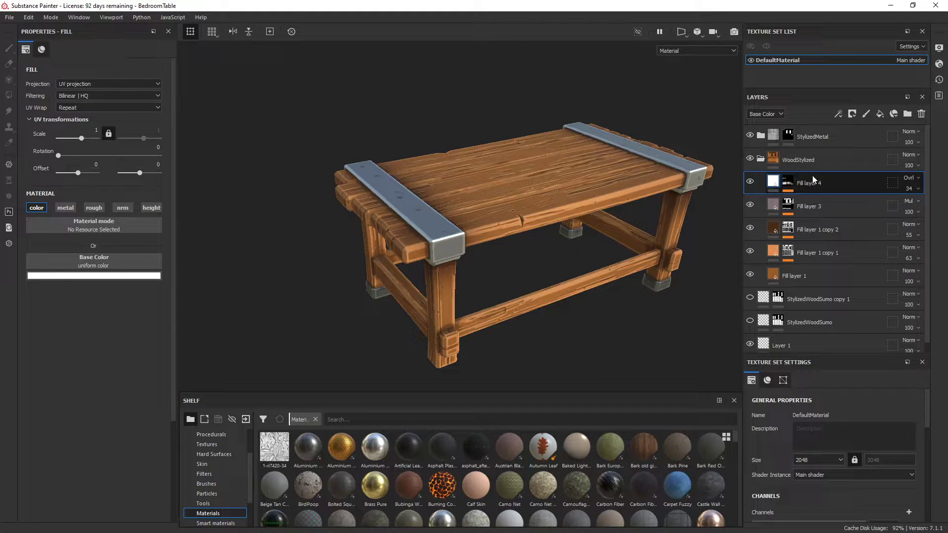
Step: Add a fill layer above Fill layer 4 in the WoodStylized folder and give it a black mask
click(879, 115)
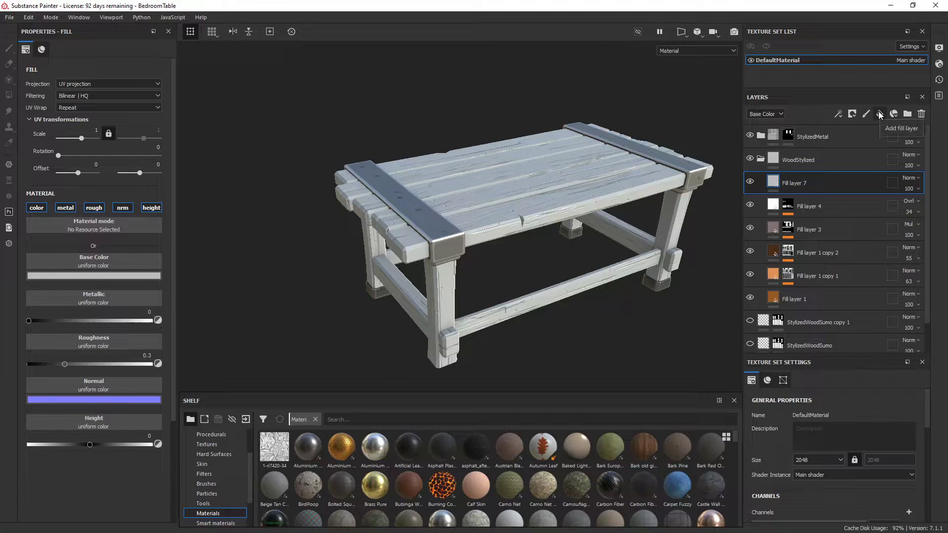
right_click(816, 183)
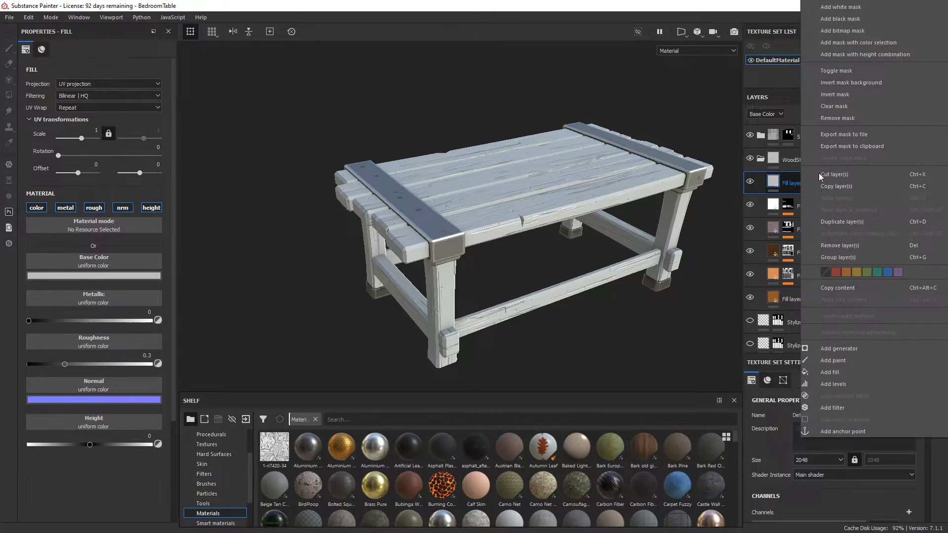
click(861, 28)
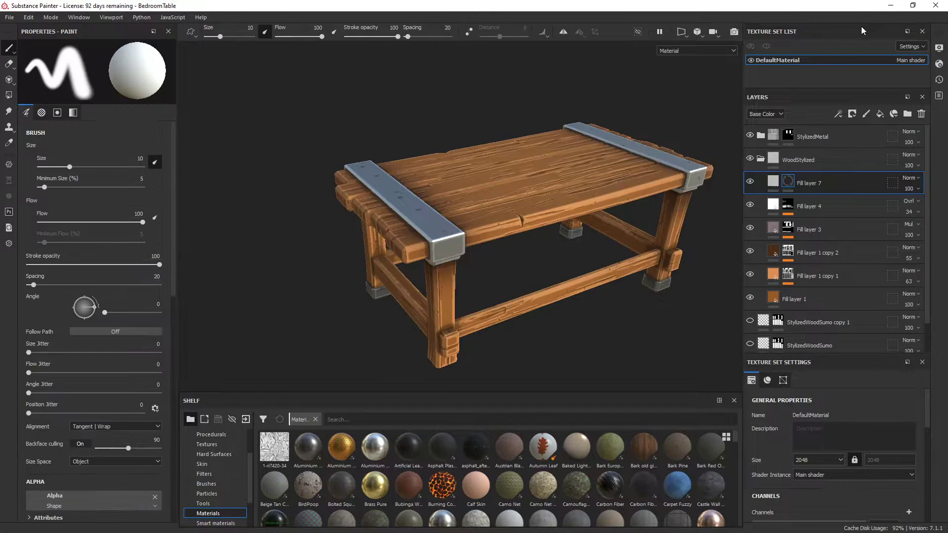
Step: Add a generator to the new fill layer's mask and set it to Position
right_click(793, 182)
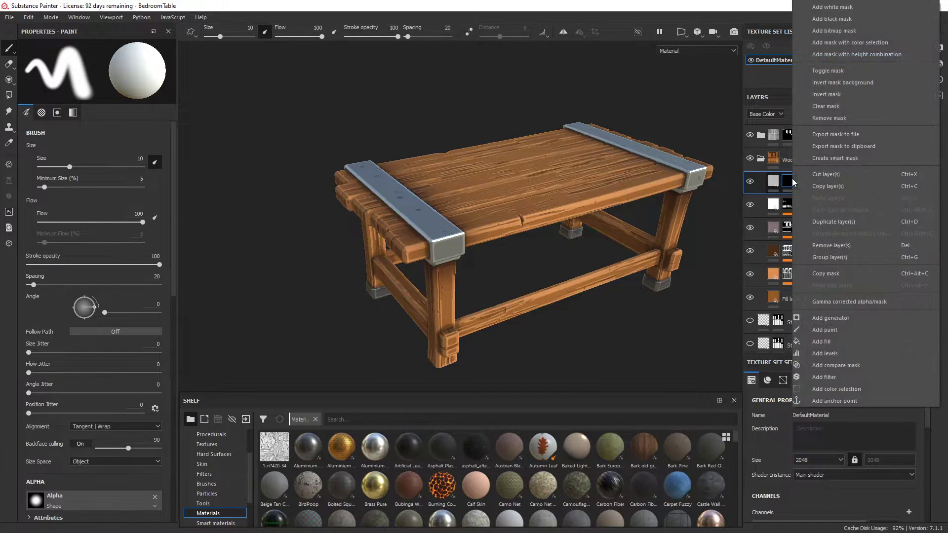
click(830, 312)
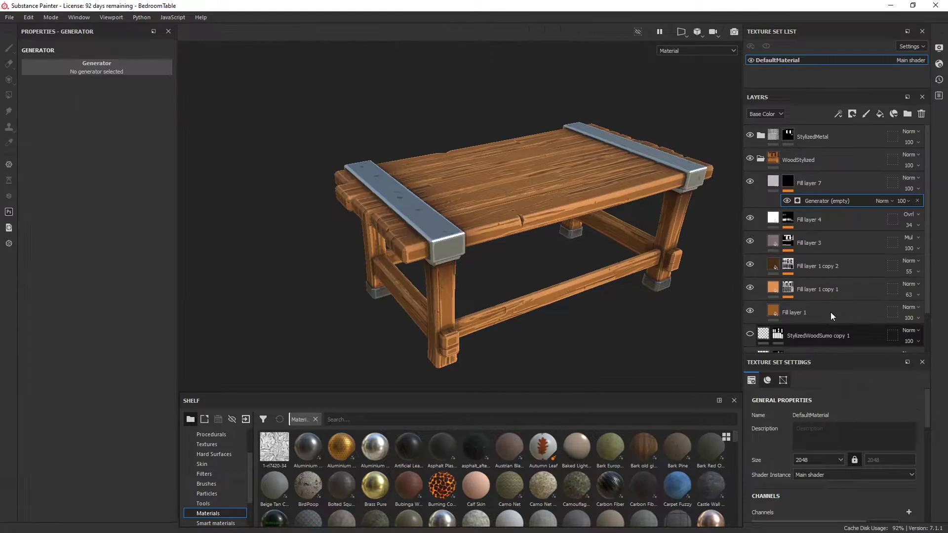
click(131, 69)
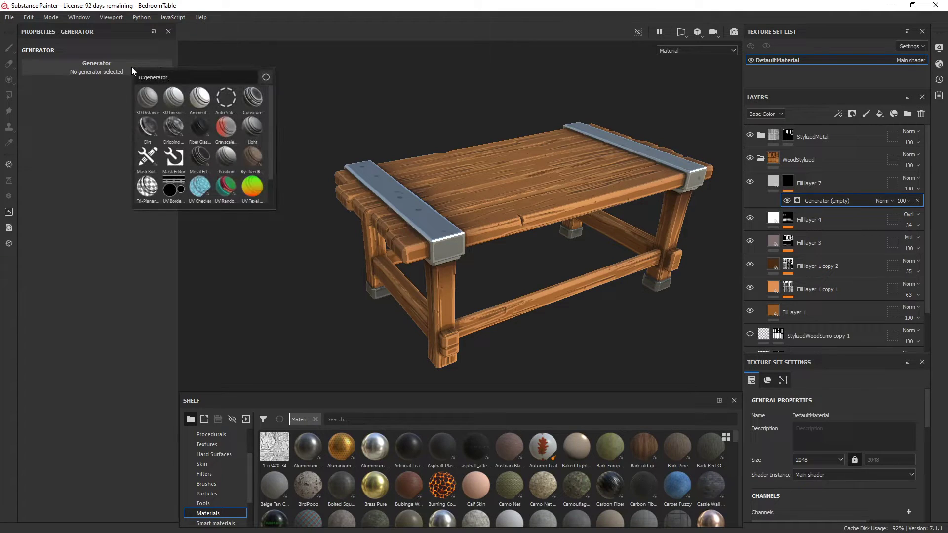
click(227, 156)
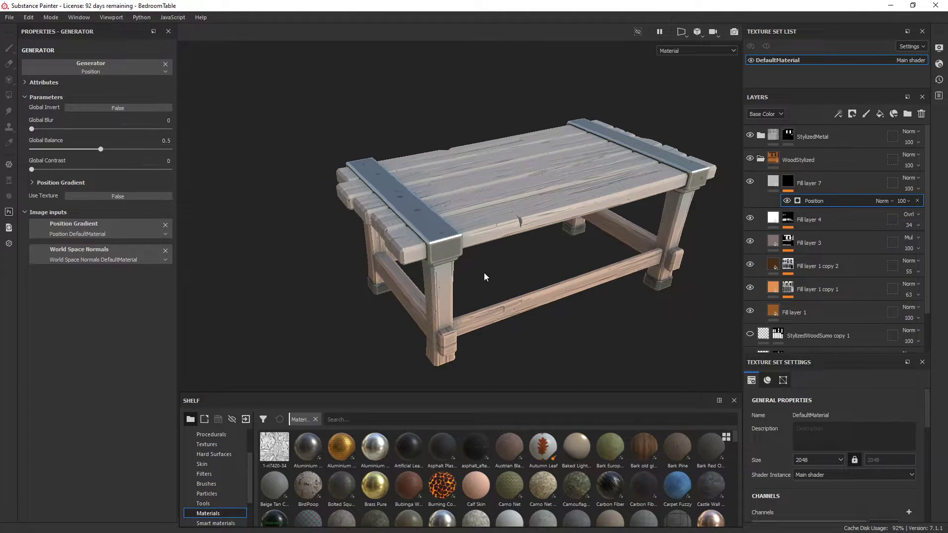
Step: Limit Fill layer 7 to the color channel by turning off metal, rough, nrm and height
alt+drag(458, 240, 593, 254)
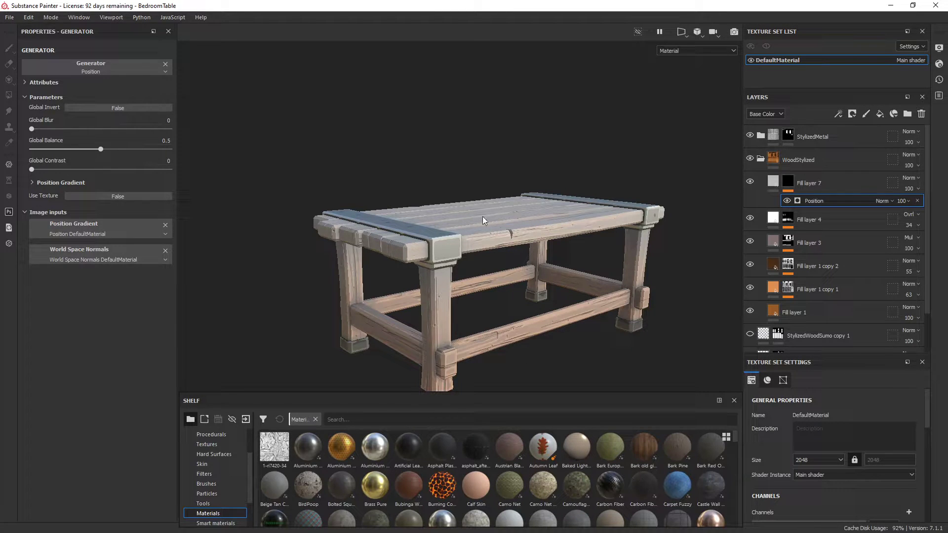
click(779, 183)
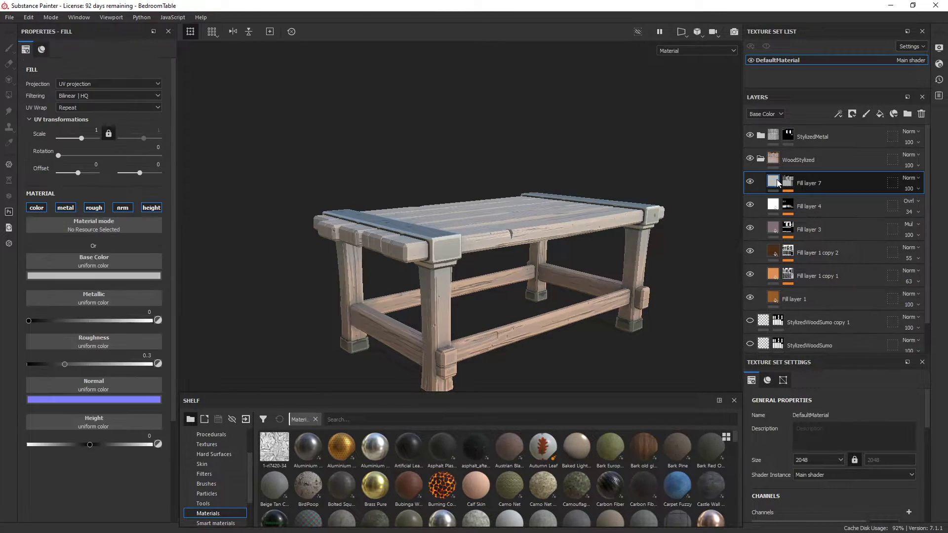
click(65, 207)
click(94, 207)
click(122, 207)
click(151, 208)
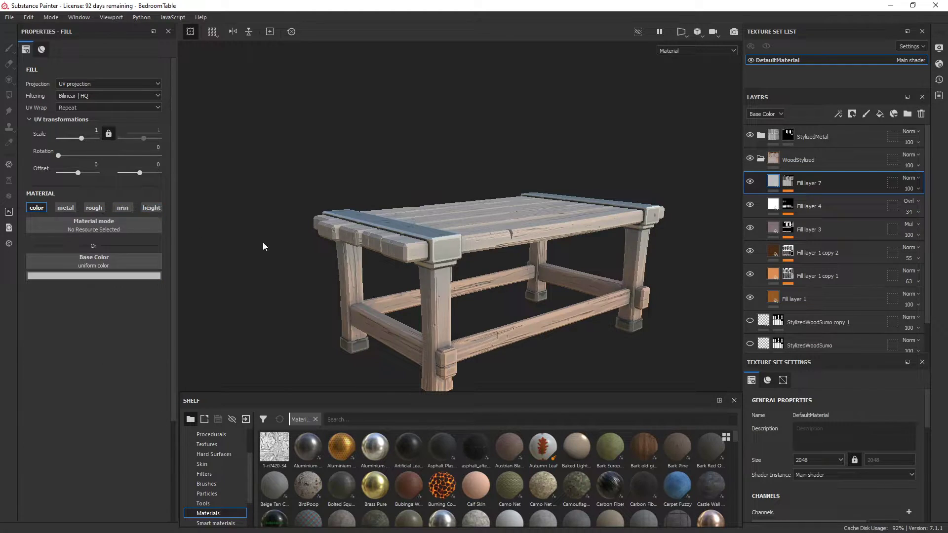
Step: Try a roughness of 0 on Fill layer 7, and turn its roughness channel off again
alt+drag(263, 246, 296, 236)
click(94, 207)
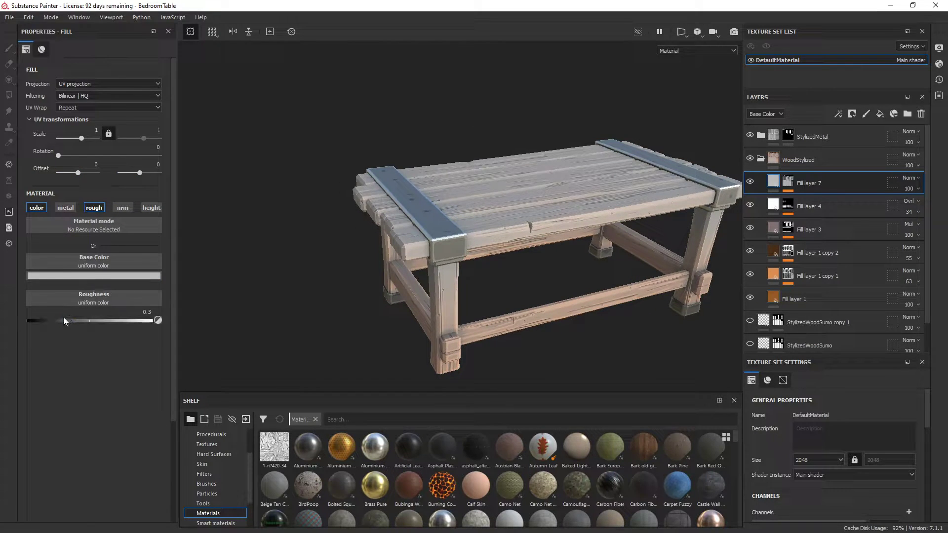
drag(63, 318, 28, 317)
alt+drag(425, 217, 481, 230)
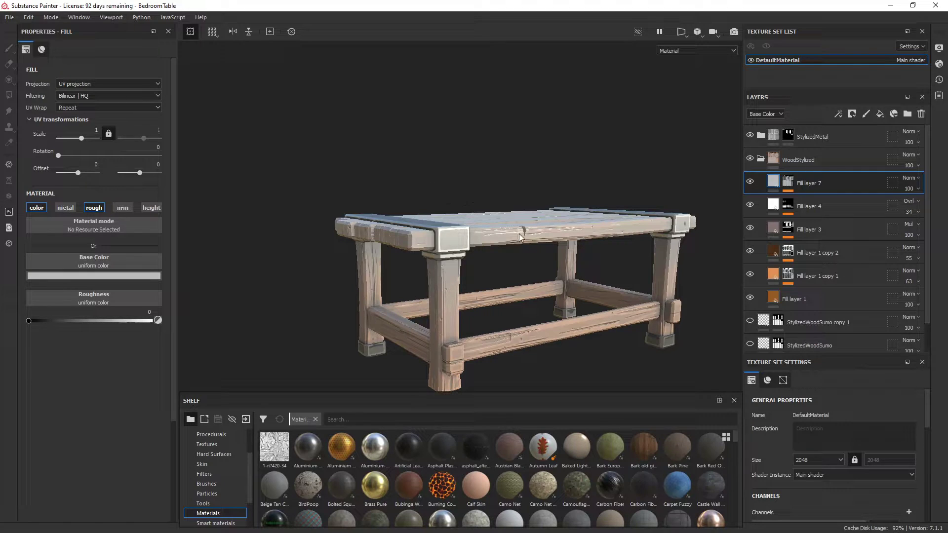
click(94, 208)
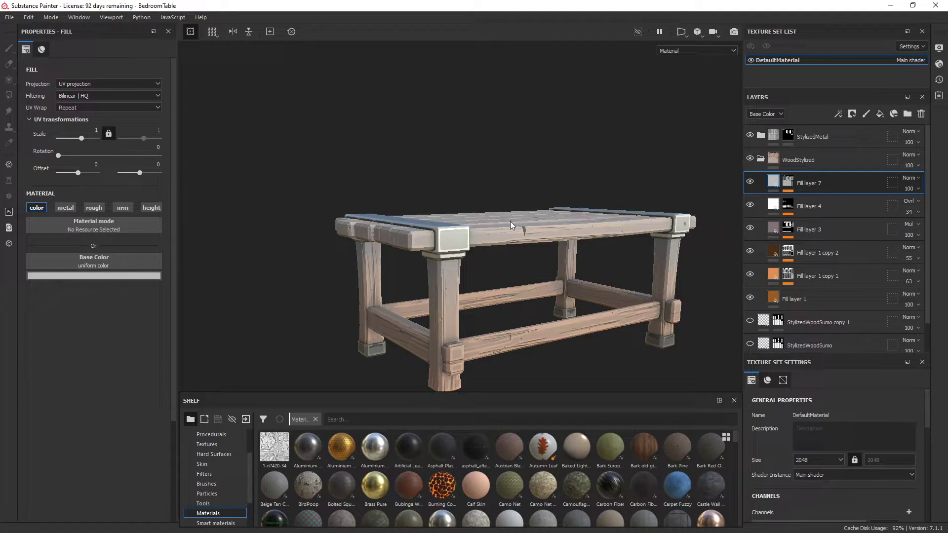
Step: Set the Global Balance of the Position generator on Fill layer 7's mask to 0.46
click(787, 181)
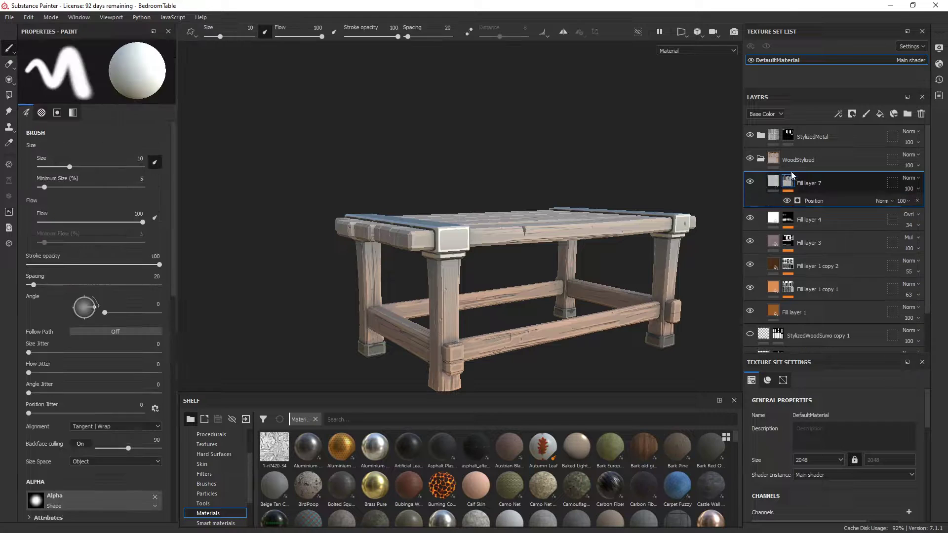
click(820, 201)
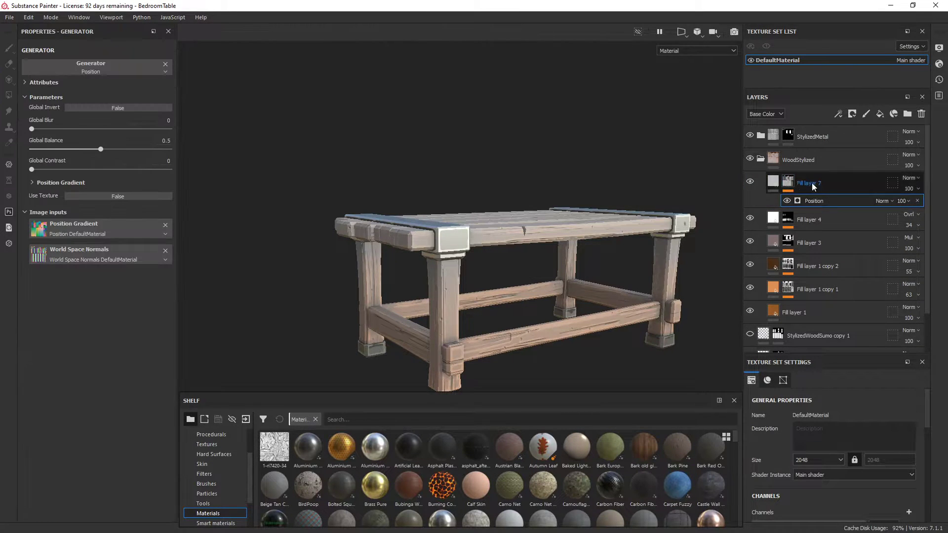
mouse_move(99, 147)
mouse_down()
mouse_move(18, 149)
mouse_move(144, 141)
mouse_move(54, 148)
mouse_move(142, 137)
mouse_move(95, 148)
mouse_up()
Step: Try Global Invert and raised Global Contrast and Global Blur on the Position generator, restoring invert to False and both sliders to 0
click(117, 106)
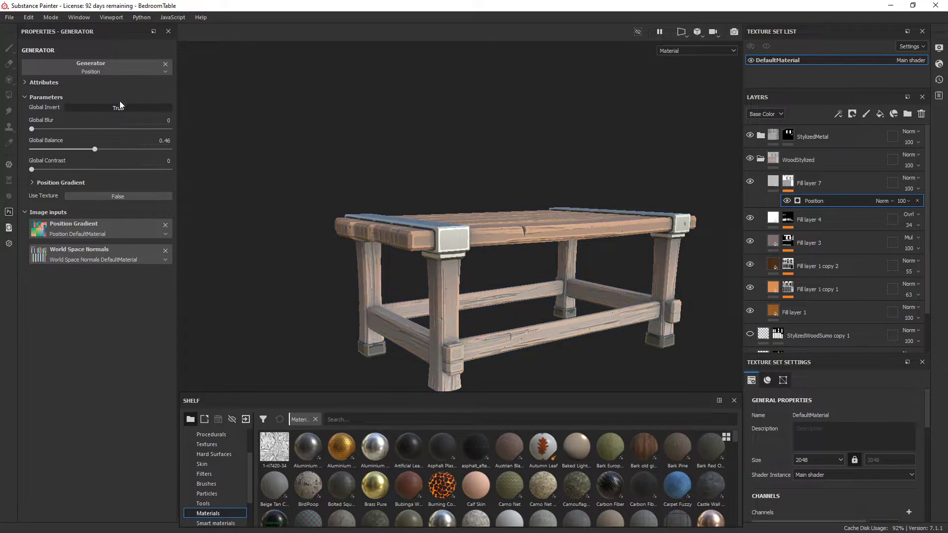
click(119, 105)
mouse_move(36, 164)
mouse_down()
mouse_move(163, 166)
mouse_move(119, 163)
mouse_up()
drag(37, 125, 171, 127)
alt+drag(582, 282, 680, 256)
drag(77, 129, 32, 129)
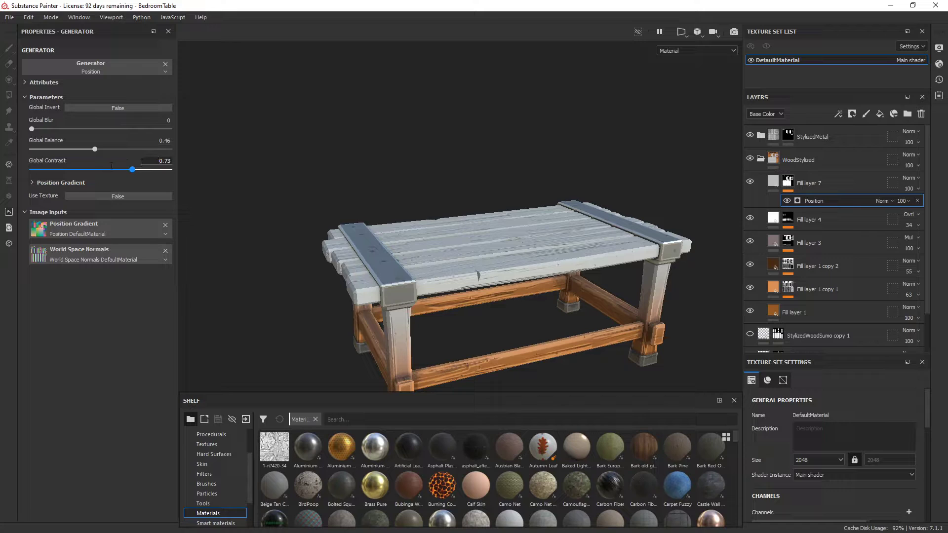
drag(132, 168, 15, 172)
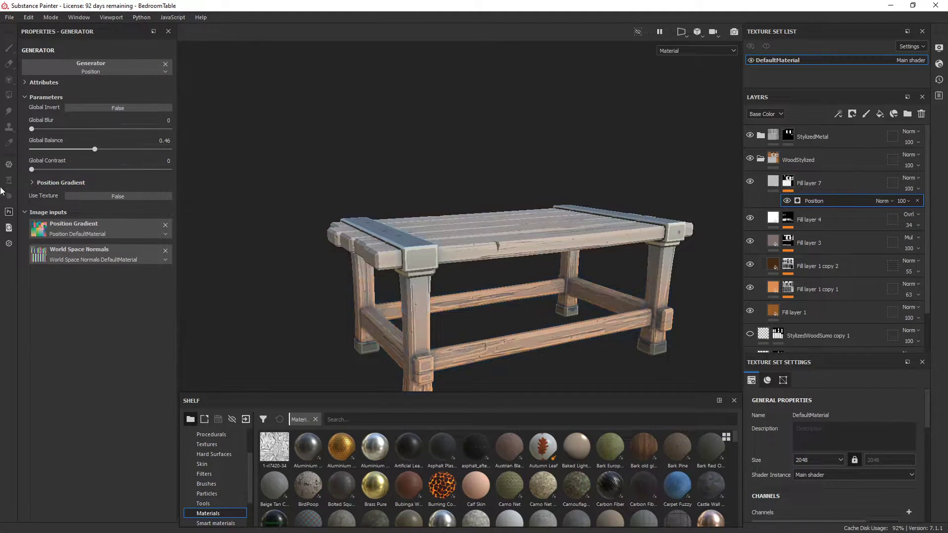
Step: Set Global Balance to 0.37 and Global Contrast to 0.57 on the Position generator of Fill layer 7's mask
mouse_move(79, 169)
mouse_down()
mouse_move(111, 151)
mouse_move(79, 149)
mouse_move(86, 159)
mouse_up()
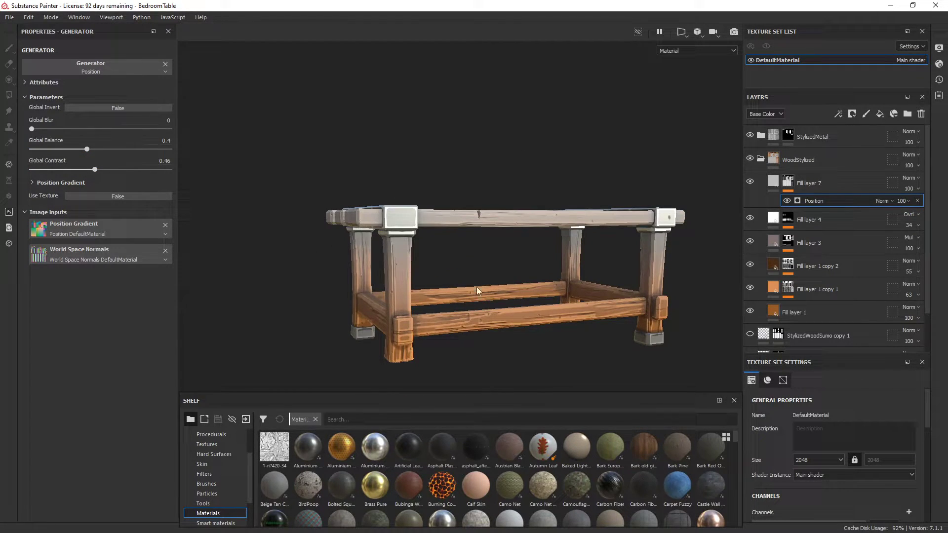
click(95, 166)
drag(101, 170, 82, 149)
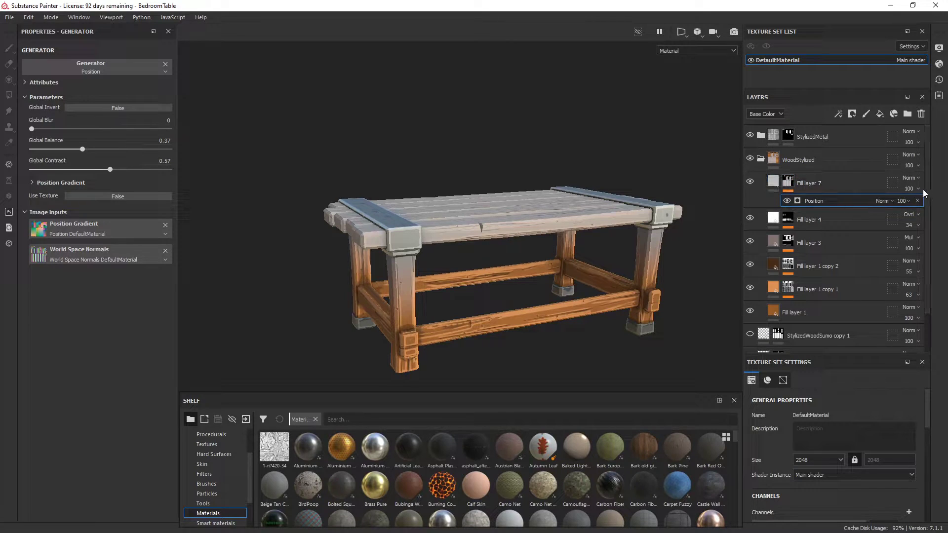
Step: Set Fill layer 7's blend mode to Overlay and its base color to white (ffffff)
click(909, 177)
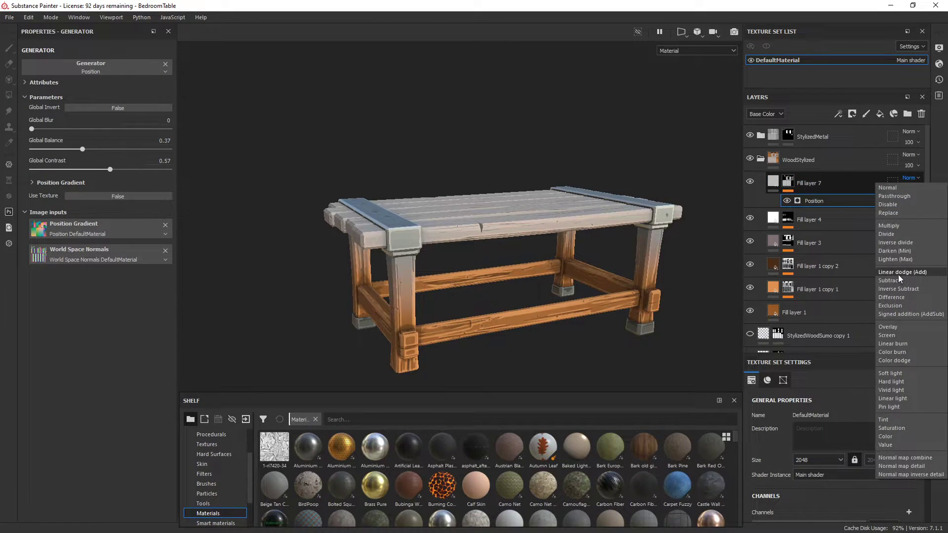
click(898, 325)
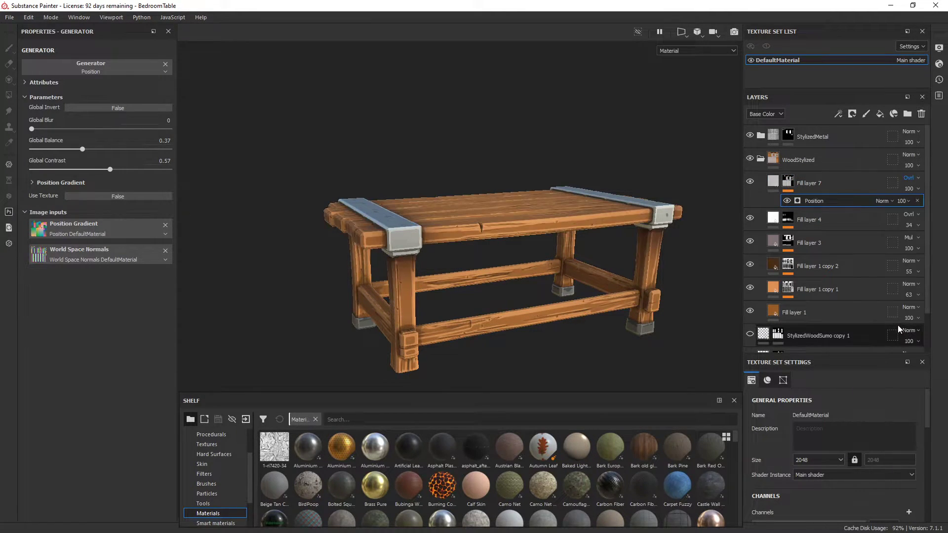
click(775, 184)
click(105, 278)
drag(122, 301, 31, 300)
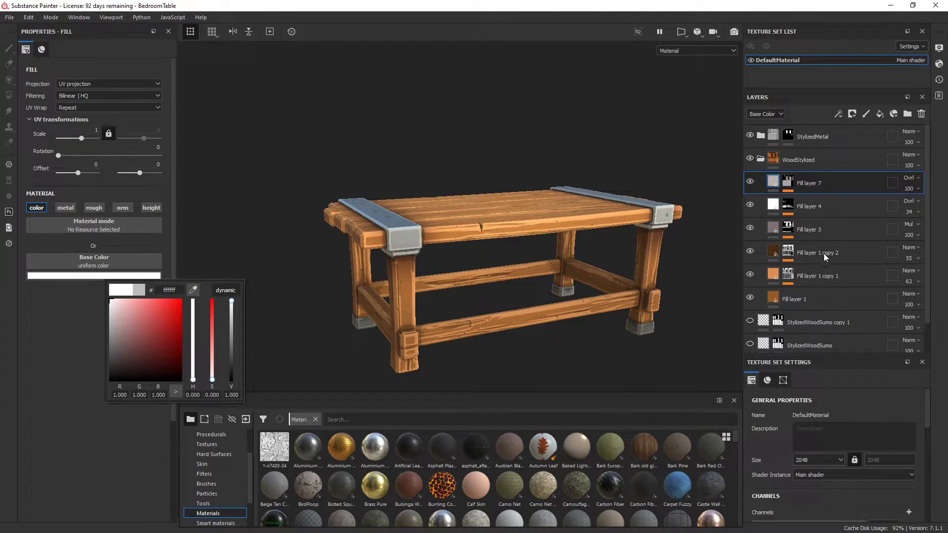
drag(926, 154, 929, 190)
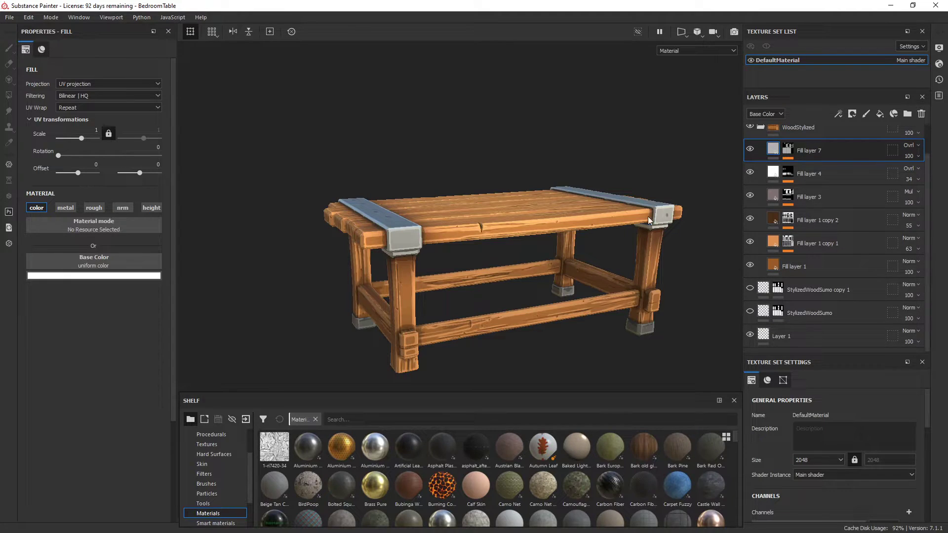
Step: Sample the brown of Fill layer 1 for Fill layer 7's base color and lighten it to the cream eedbc4
click(94, 277)
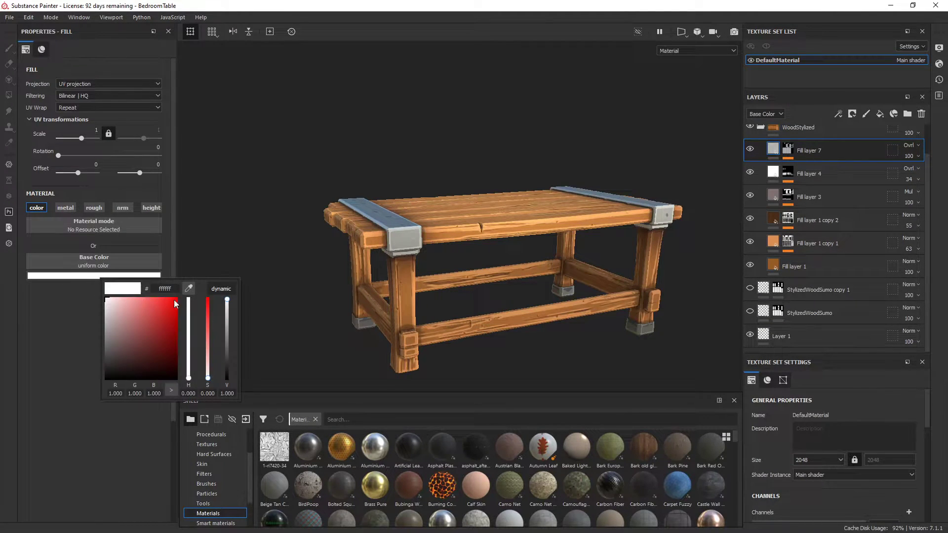
click(189, 290)
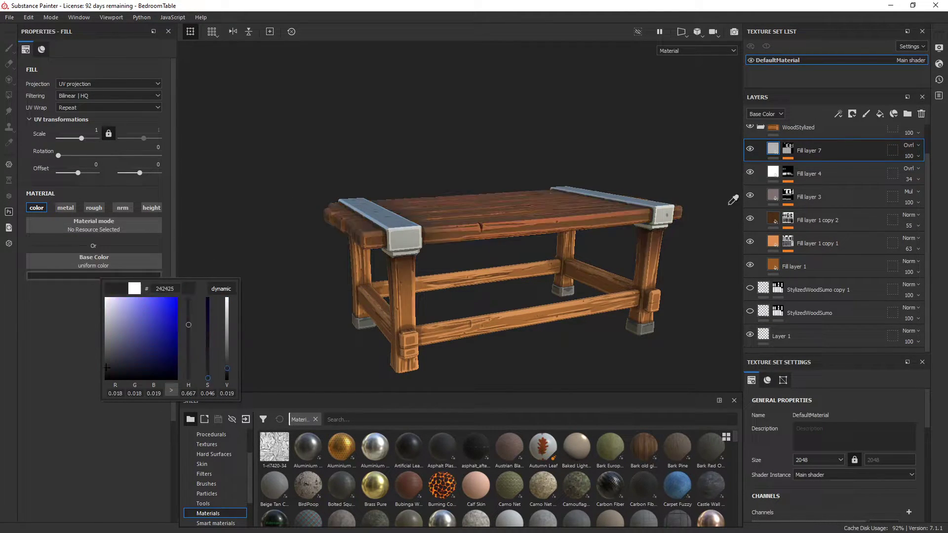
click(779, 258)
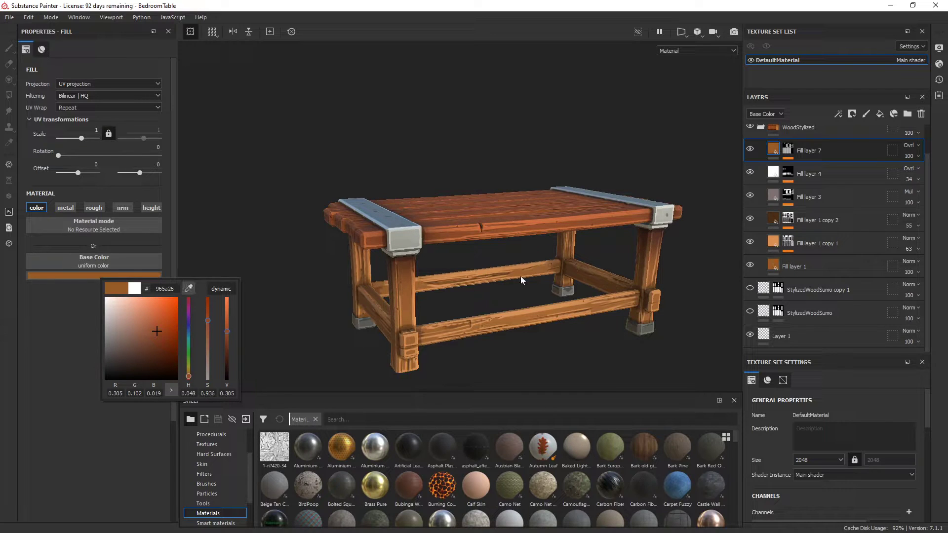
click(117, 307)
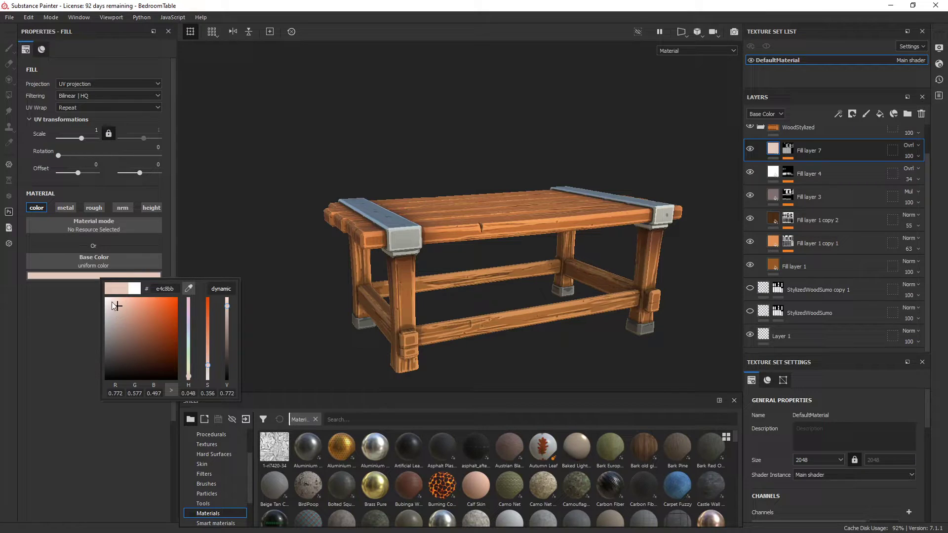
click(118, 302)
click(188, 372)
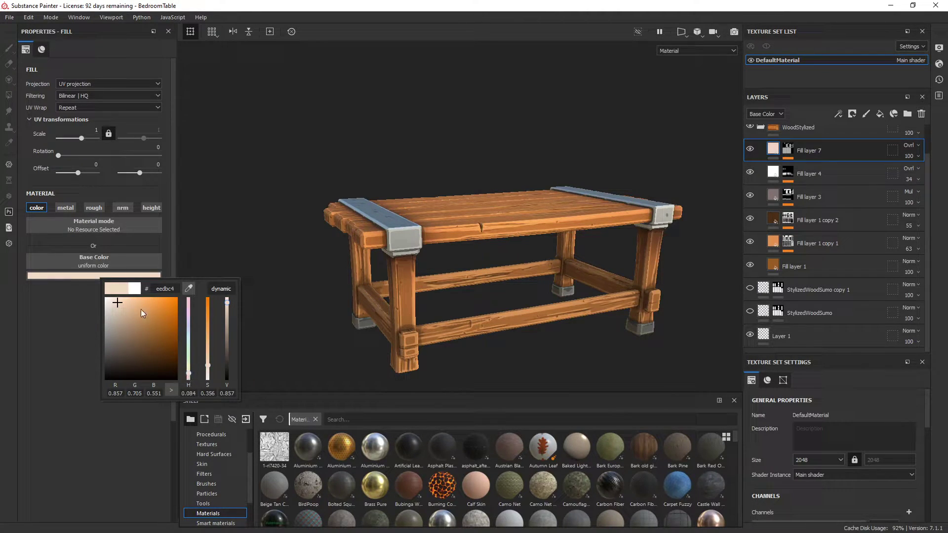
alt+drag(504, 190, 517, 233)
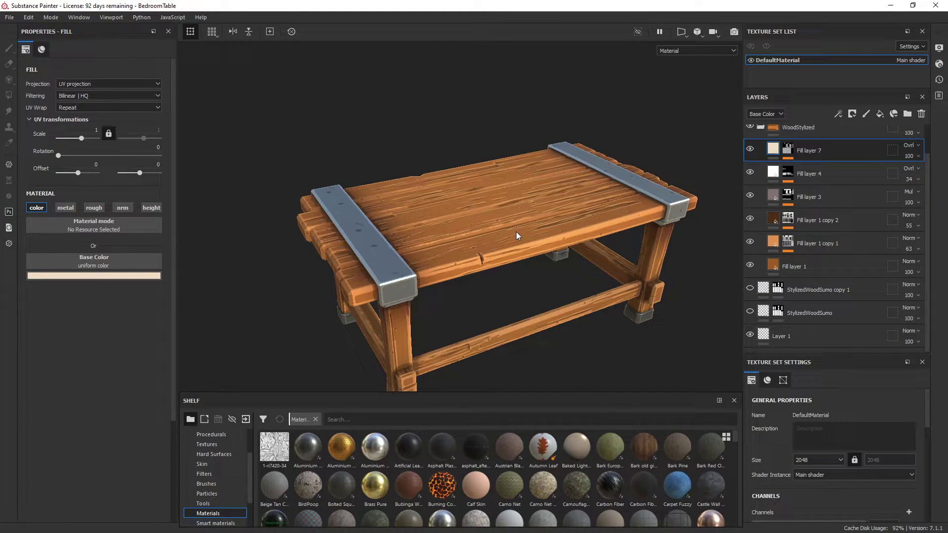
click(148, 276)
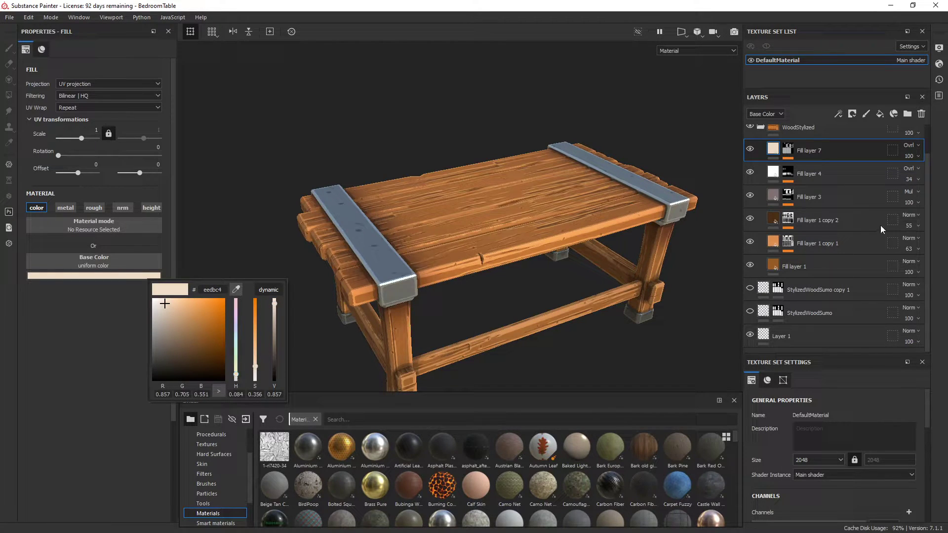
Step: Toggle Fill layer 7's visibility repeatedly to compare the wood with and without the gradient, leaving the layer visible
click(749, 149)
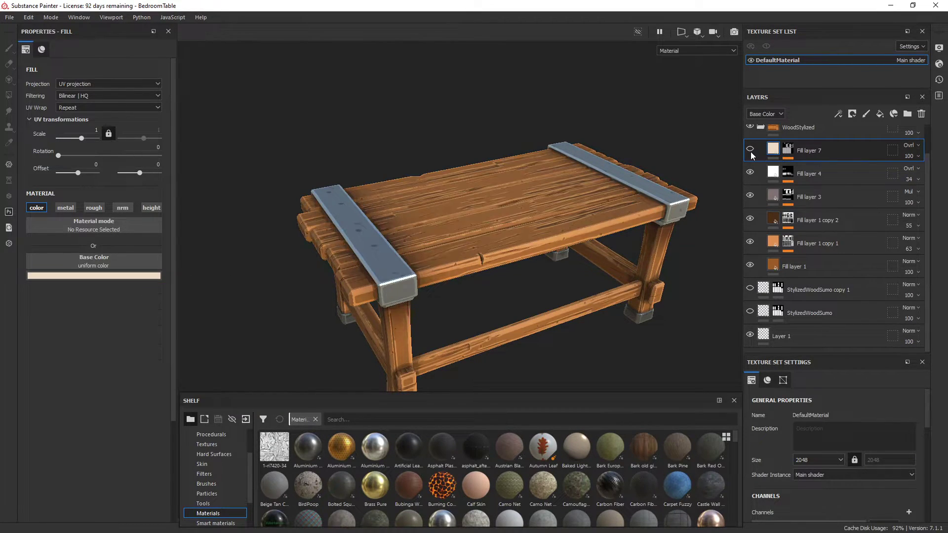
click(749, 149)
click(750, 149)
click(750, 149)
click(749, 149)
click(750, 149)
click(750, 149)
click(750, 149)
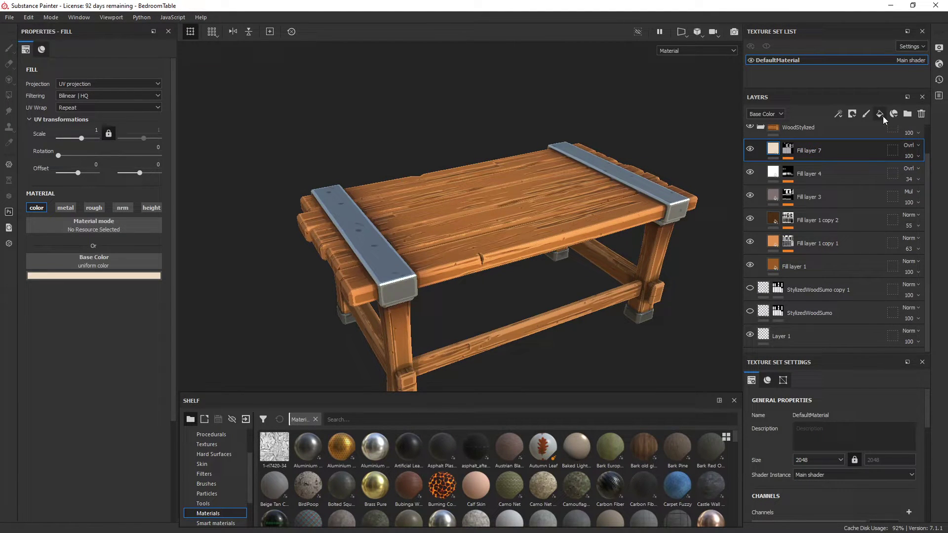
Step: Duplicate Fill layer 7 and set Global Invert to True on the copy's Position generator
right_click(788, 175)
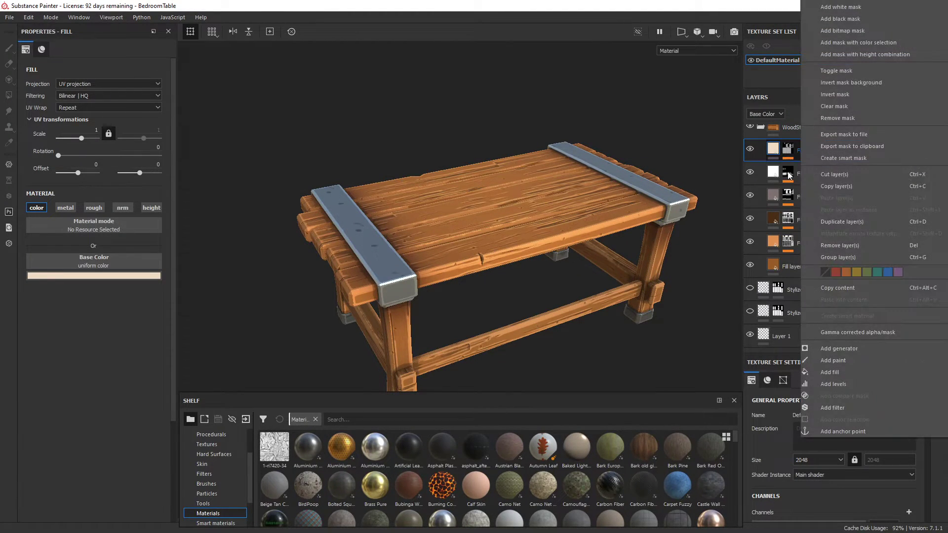
click(841, 221)
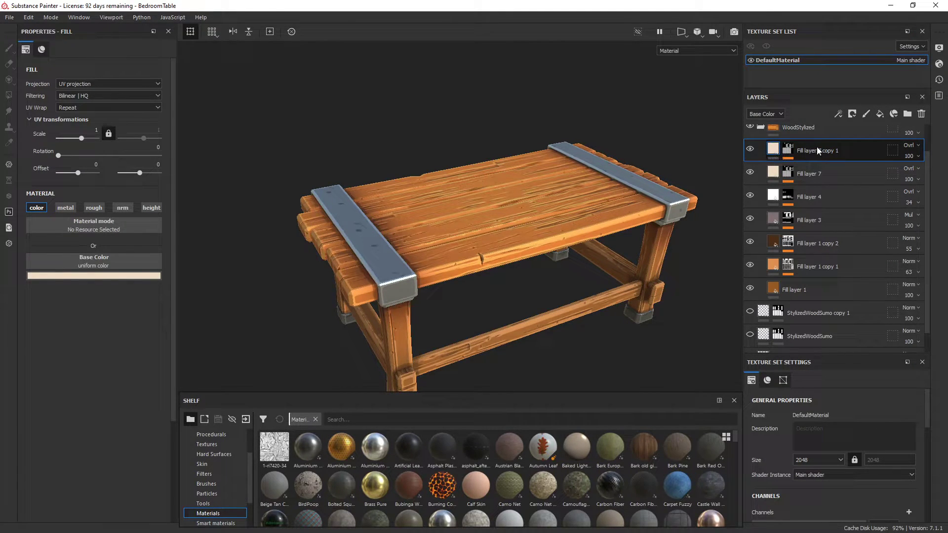
click(787, 151)
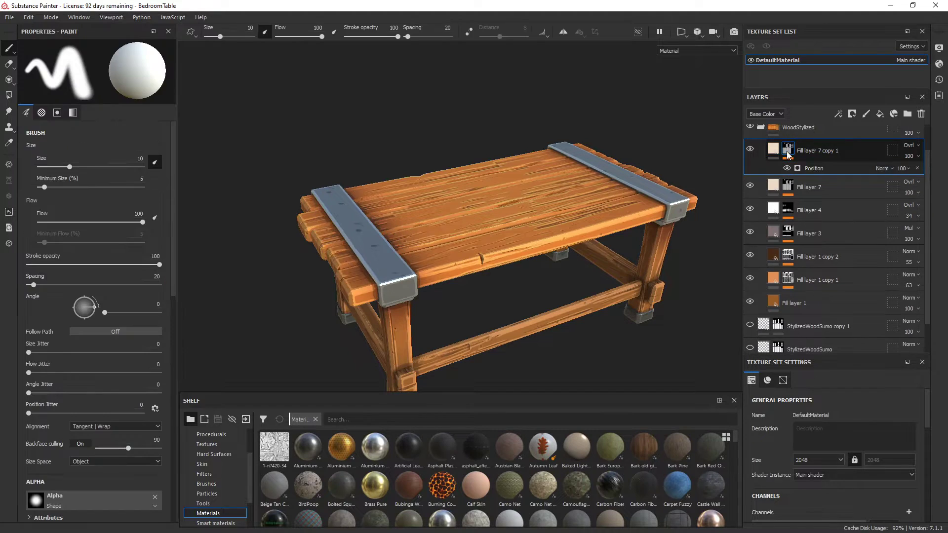
click(811, 169)
click(110, 109)
alt+drag(444, 162, 356, 296)
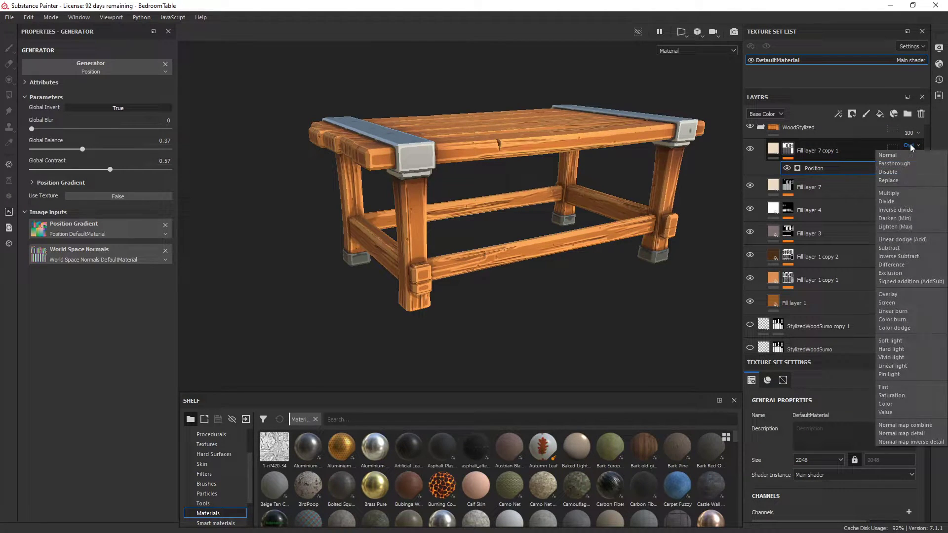
Step: Set Fill layer 7 copy 1 to Multiply and its base color to b79a95, starting from the brown sampled from Fill layer 1
click(897, 193)
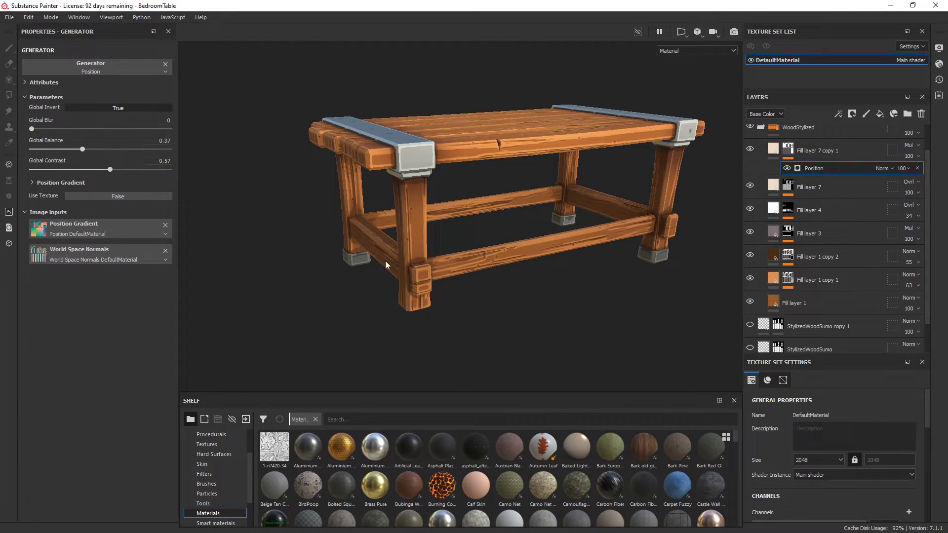
key(Delete)
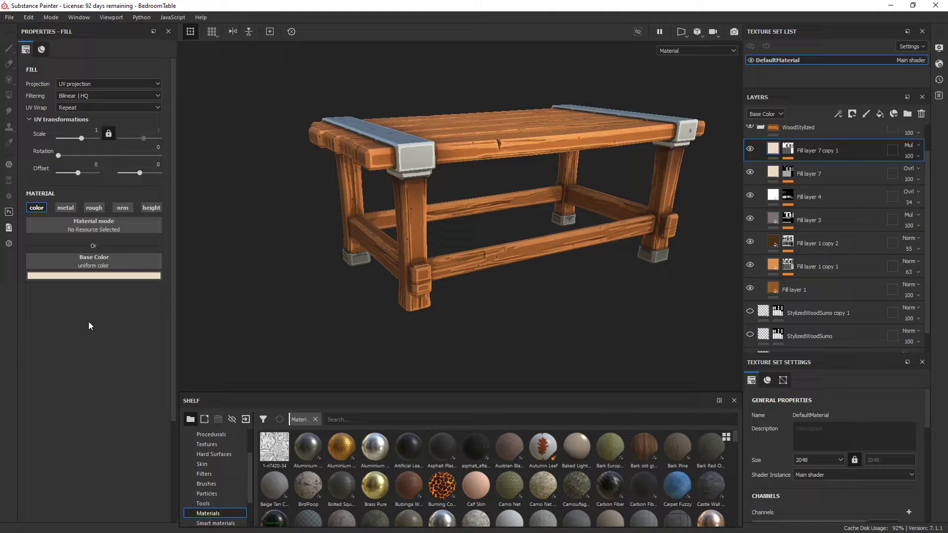
click(155, 278)
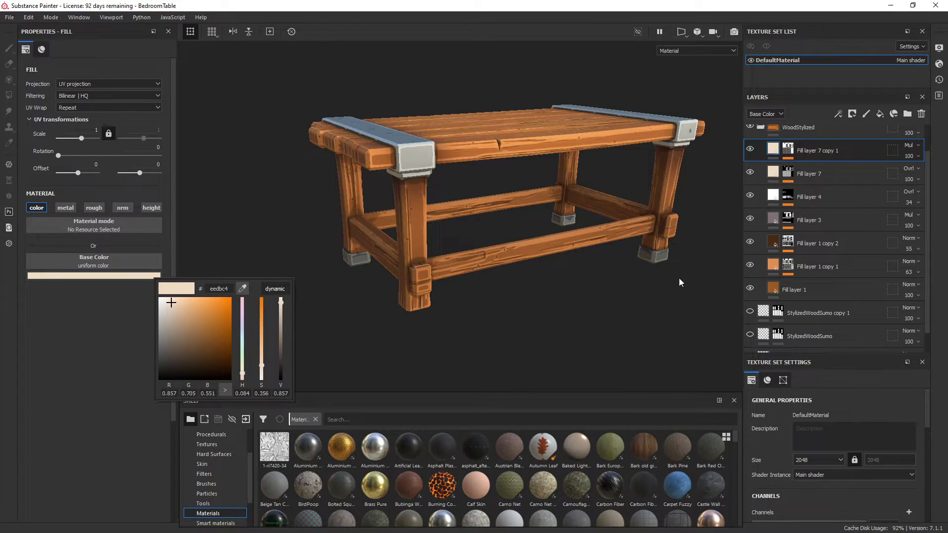
click(241, 288)
click(773, 287)
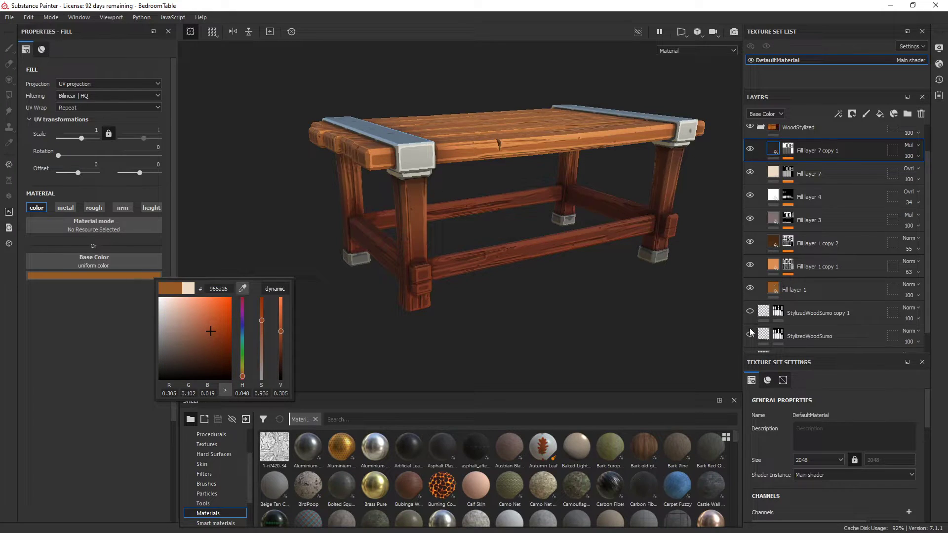
click(171, 306)
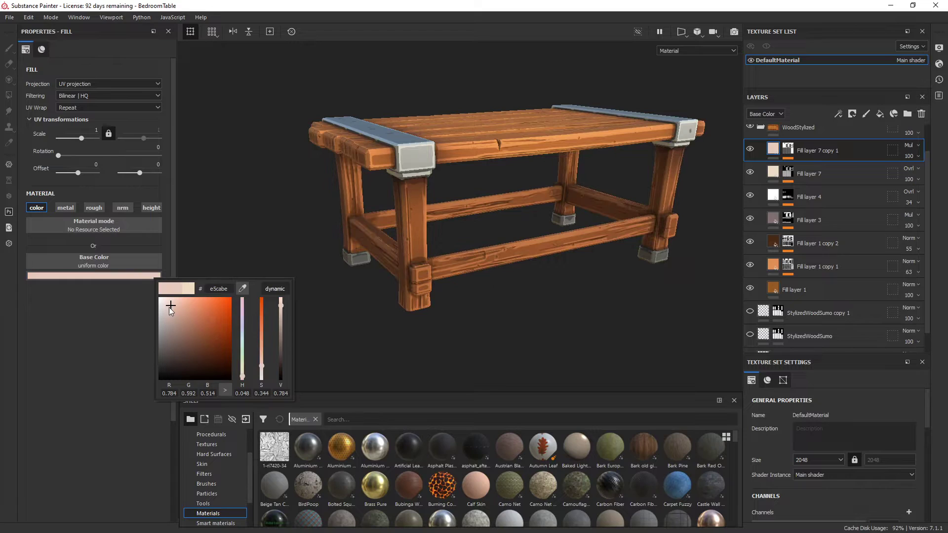
drag(170, 316, 172, 321)
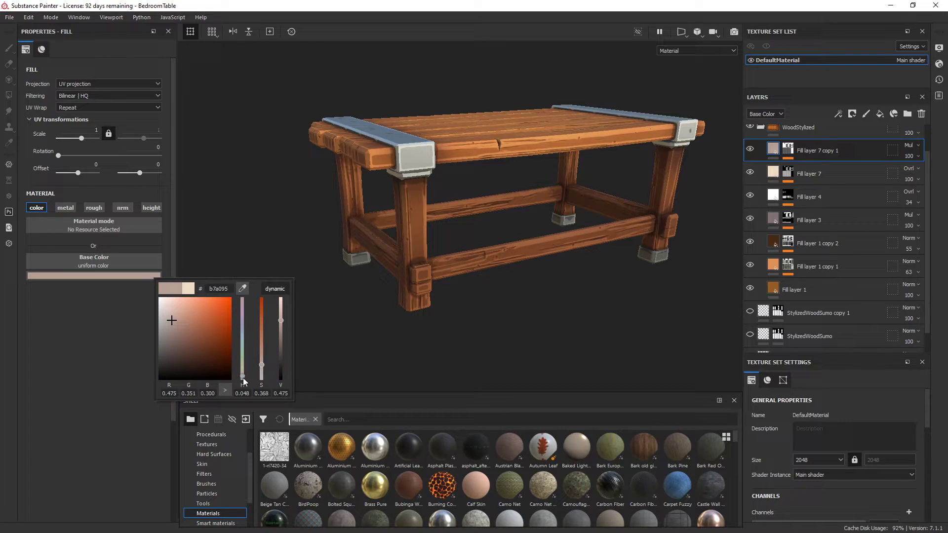
drag(243, 378, 244, 378)
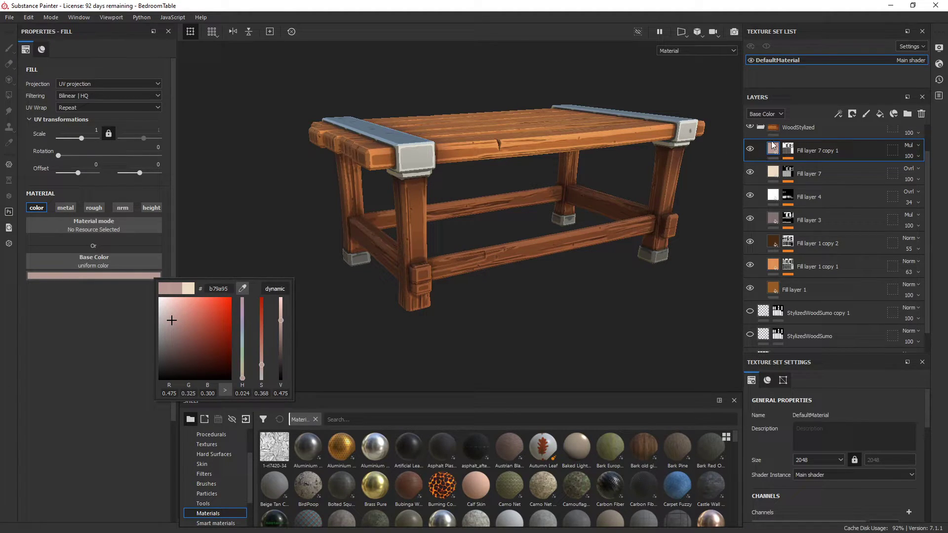
Step: Set Global Balance to 0.4 and Global Contrast to 0.71 on the Position generator of Fill layer 7 copy 1
click(787, 149)
click(803, 169)
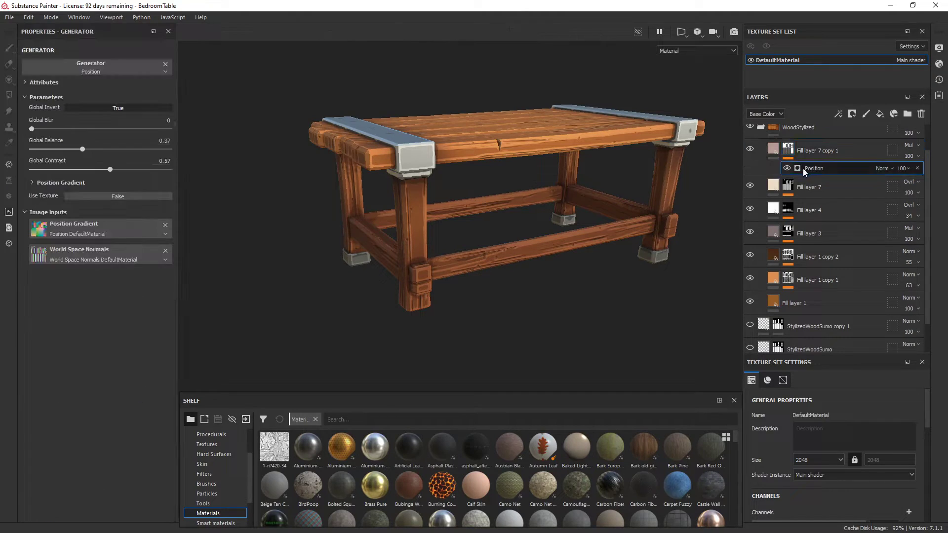
mouse_move(96, 151)
mouse_down()
mouse_move(111, 147)
mouse_move(151, 168)
mouse_move(141, 170)
mouse_up()
mouse_move(95, 150)
mouse_down()
mouse_move(123, 149)
mouse_move(79, 149)
mouse_move(86, 157)
mouse_up()
alt+drag(449, 225, 438, 222)
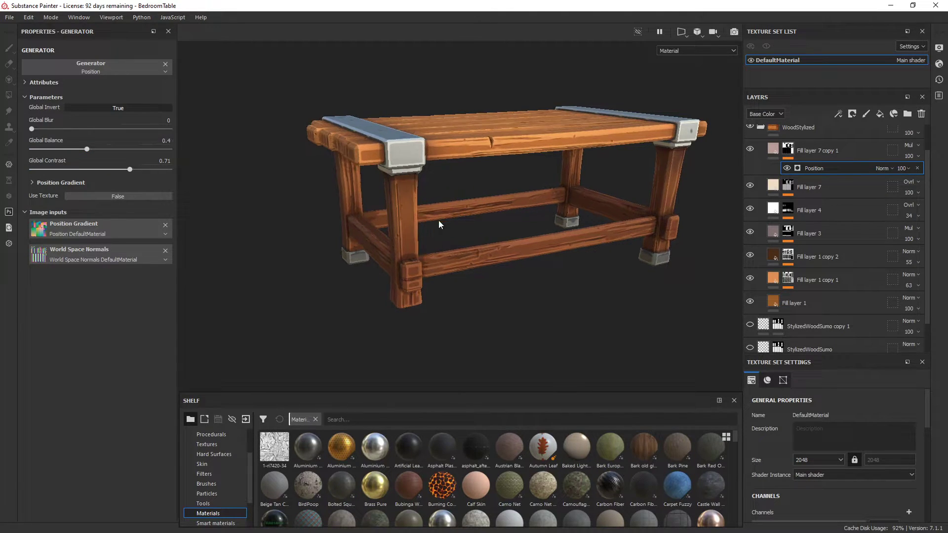
Step: Try an opacity of 54 on Fill layer 7 copy 1 and 58 on Fill layer 7
click(911, 157)
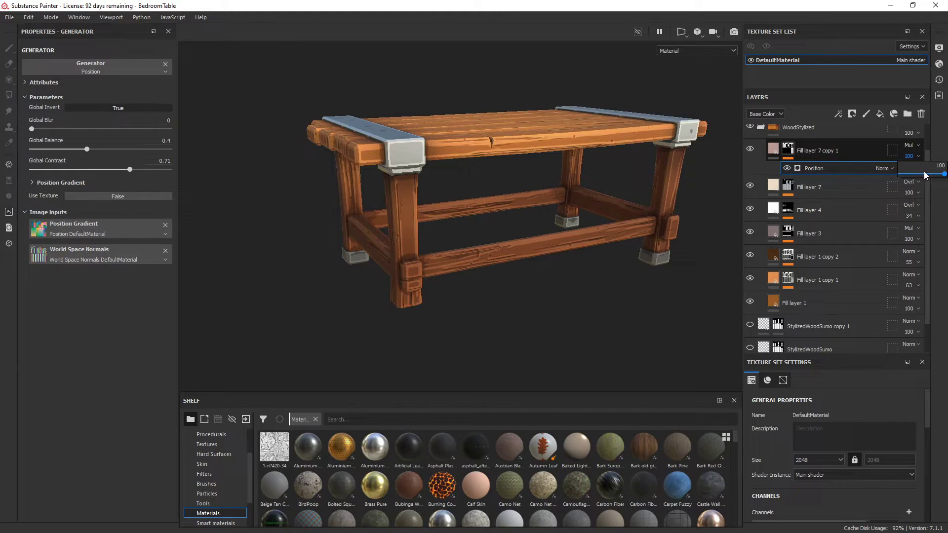
click(924, 174)
alt+drag(510, 216, 487, 197)
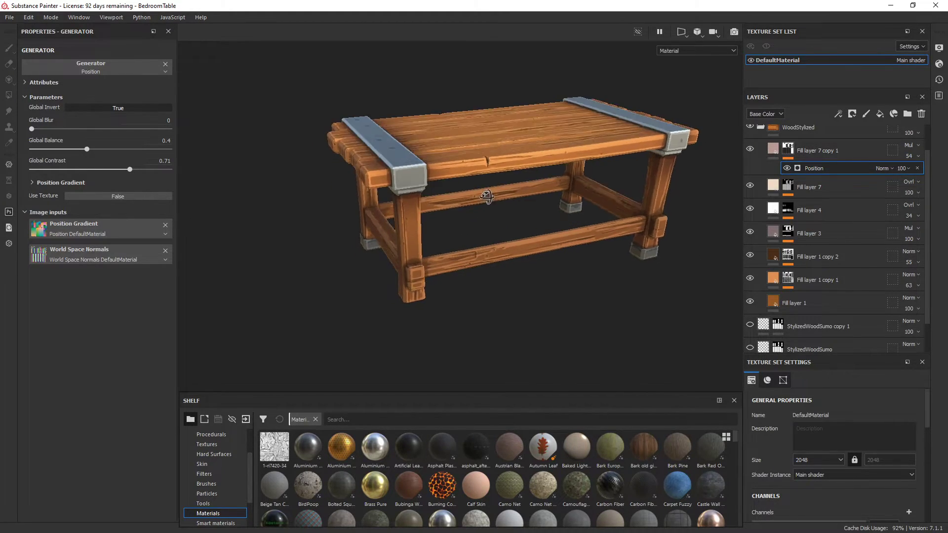
scroll(905, 155, up, 1)
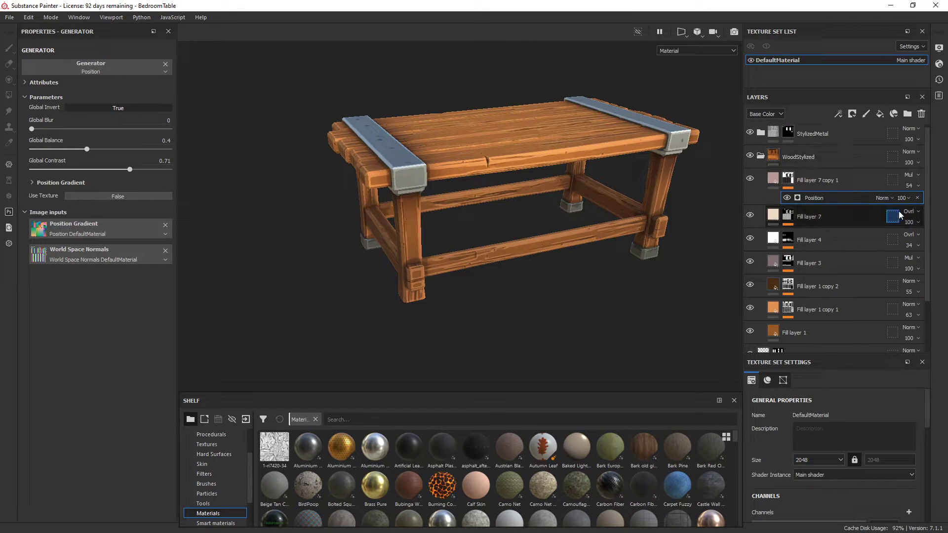
click(909, 222)
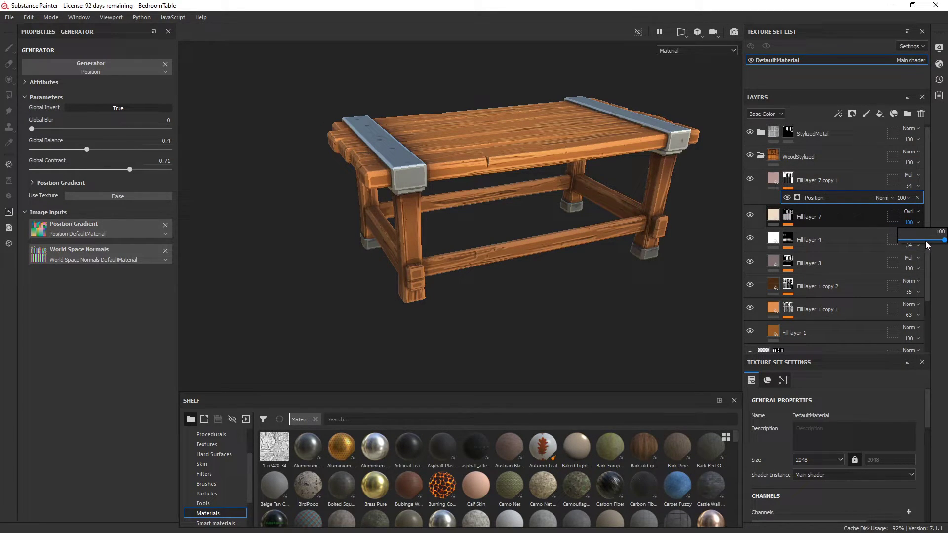
click(924, 241)
Step: Move Fill layer 7 above Fill layer 7 copy 1 and set the opacity of both layers to 100
click(800, 214)
drag(808, 216, 811, 173)
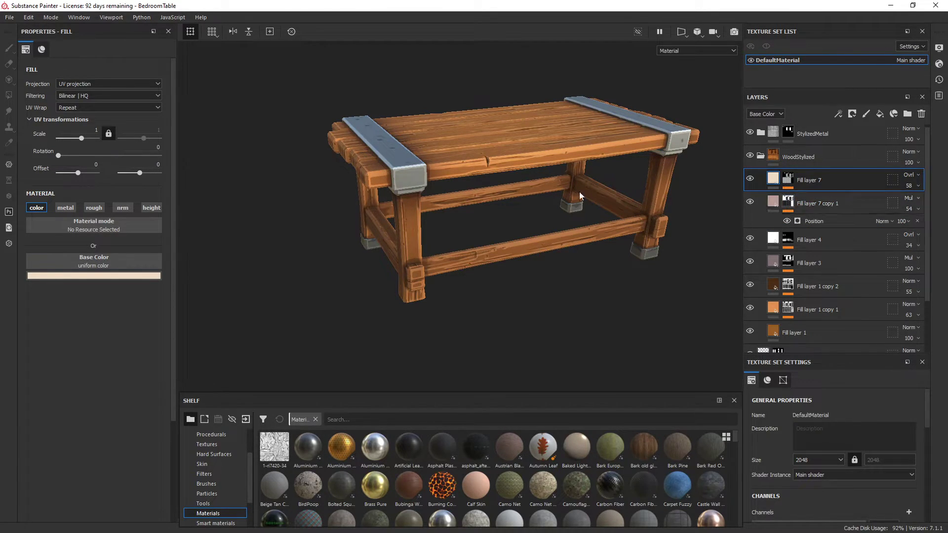
alt+drag(580, 196, 518, 192)
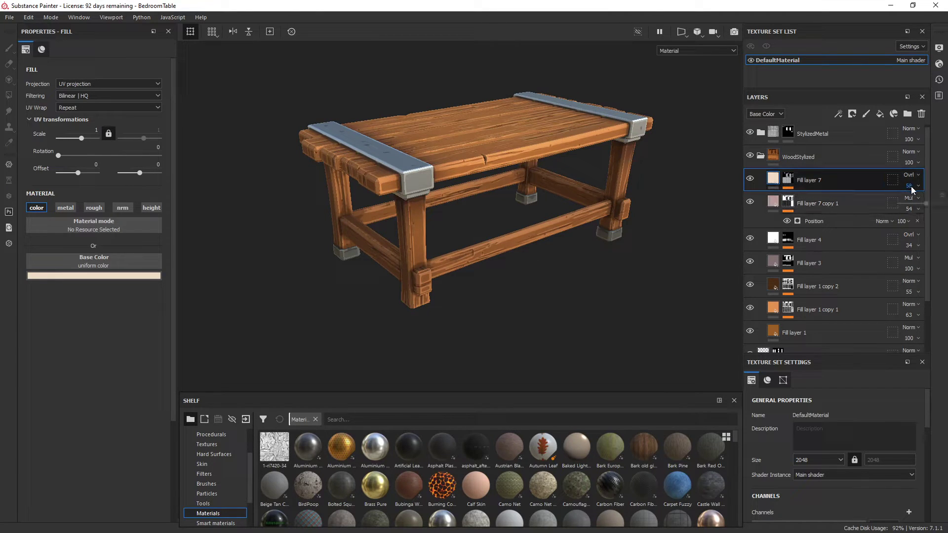
drag(926, 202, 947, 225)
click(909, 209)
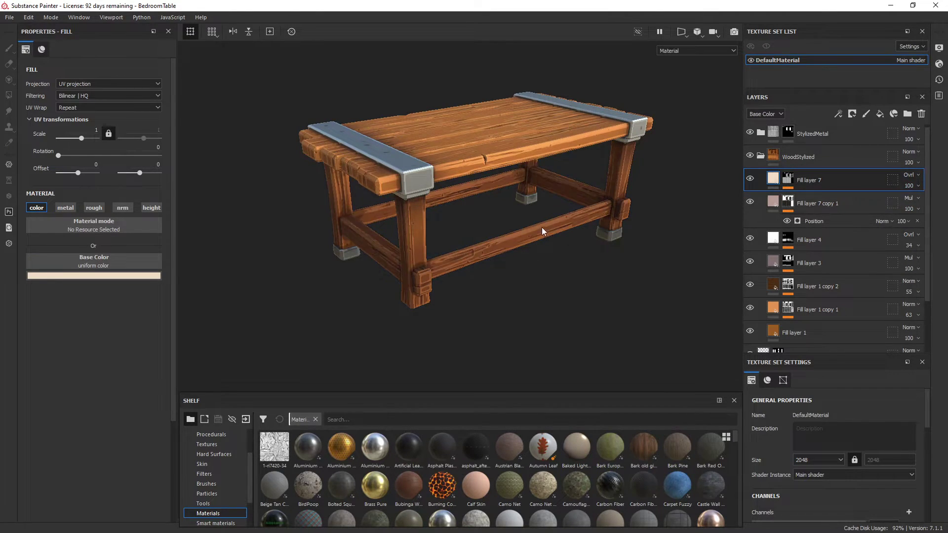
Step: Compare the table with the gradient layers toggled, and set opacity to 46 on Fill layer 7 and 52 on Fill layer 7 copy 1
click(749, 179)
click(750, 179)
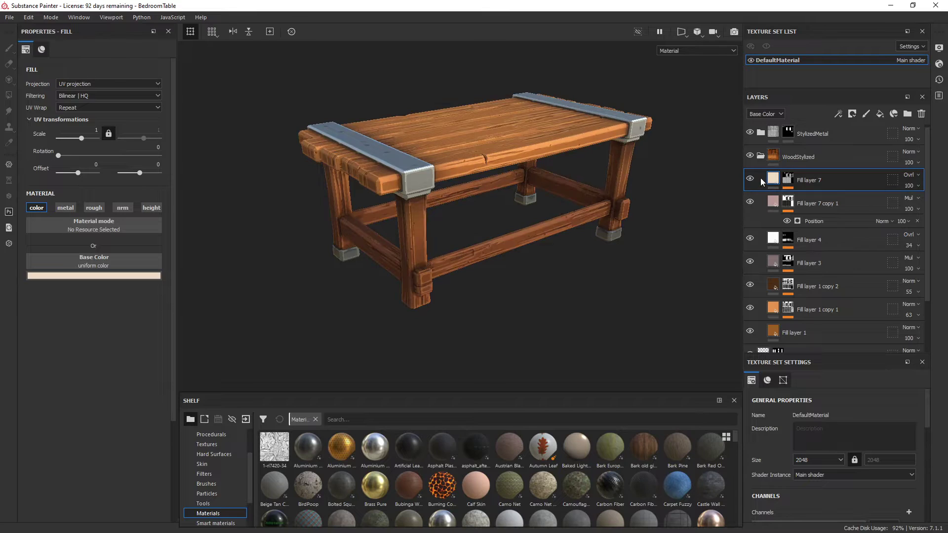
click(750, 179)
click(748, 199)
click(910, 187)
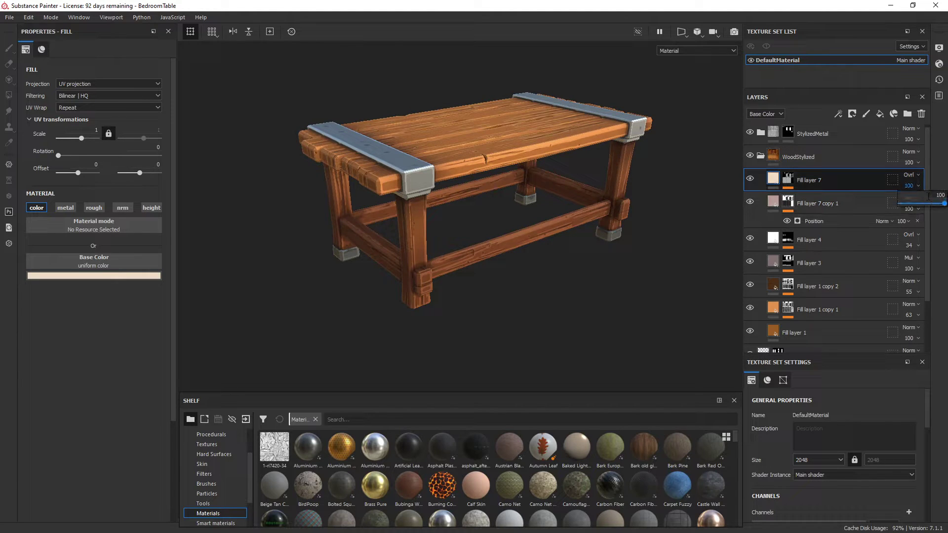
drag(942, 203, 925, 203)
click(905, 208)
click(922, 227)
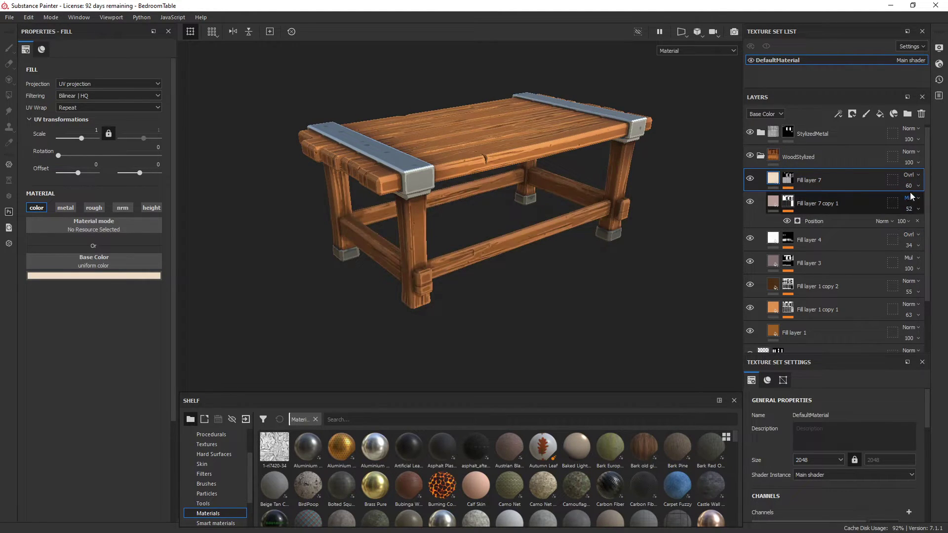
click(908, 186)
click(920, 203)
Step: Compare the table with Fill layer 7 copy 1 hidden and shown from a lower viewing angle
alt+drag(471, 236, 467, 219)
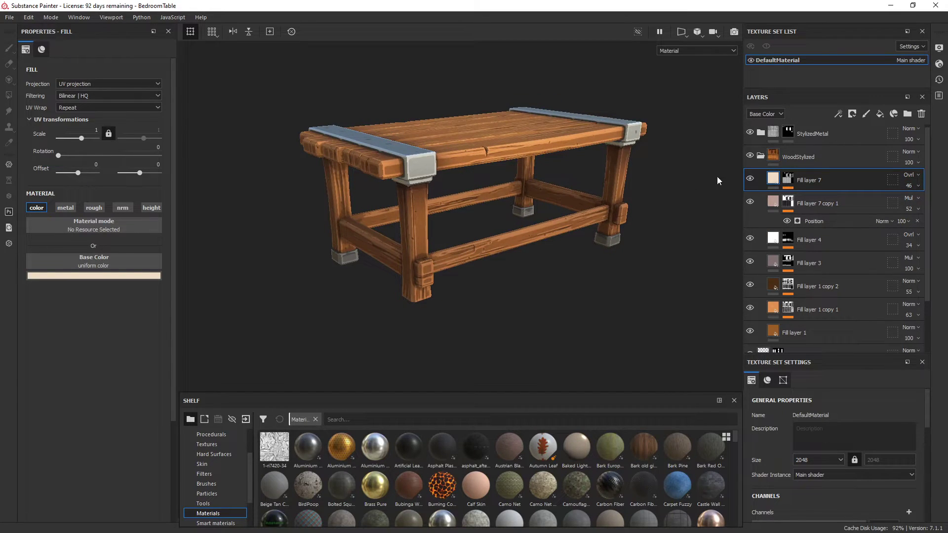
click(750, 201)
click(749, 201)
click(749, 201)
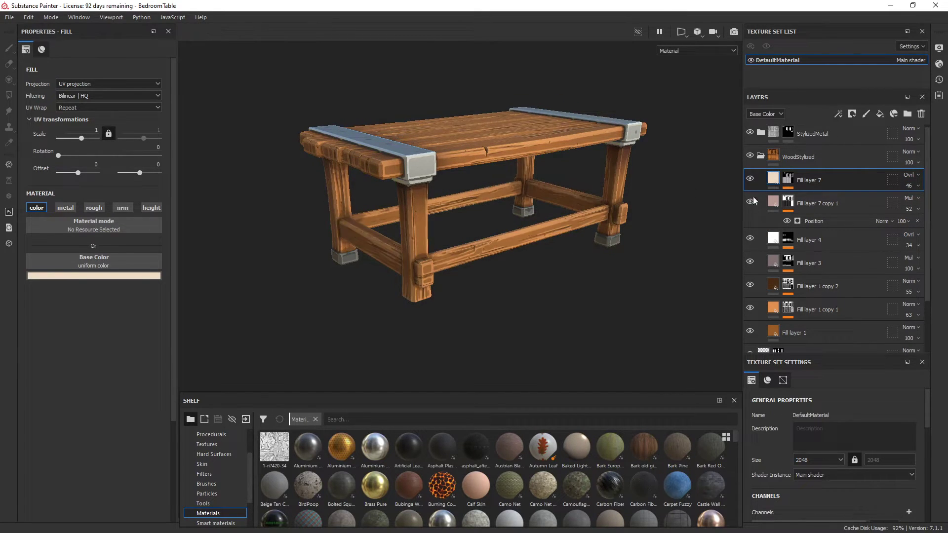
click(750, 201)
Step: Switch to the FlyingBoat level in Unreal Editor and examine the wooden bedroom furniture and the props on the deck outside
key(alt+Tab)
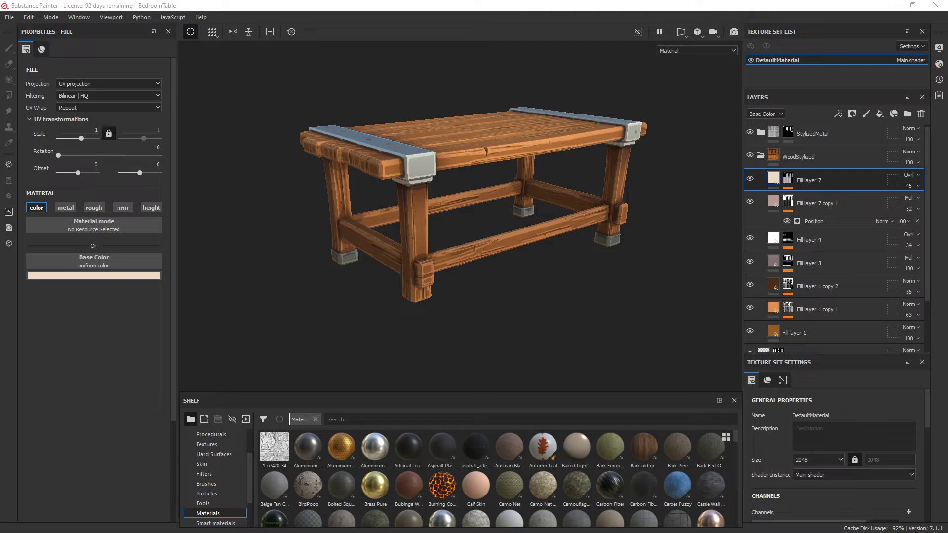
drag(385, 0, 415, 0)
right_drag(577, 149, 578, 123)
right_drag(414, 320, 379, 320)
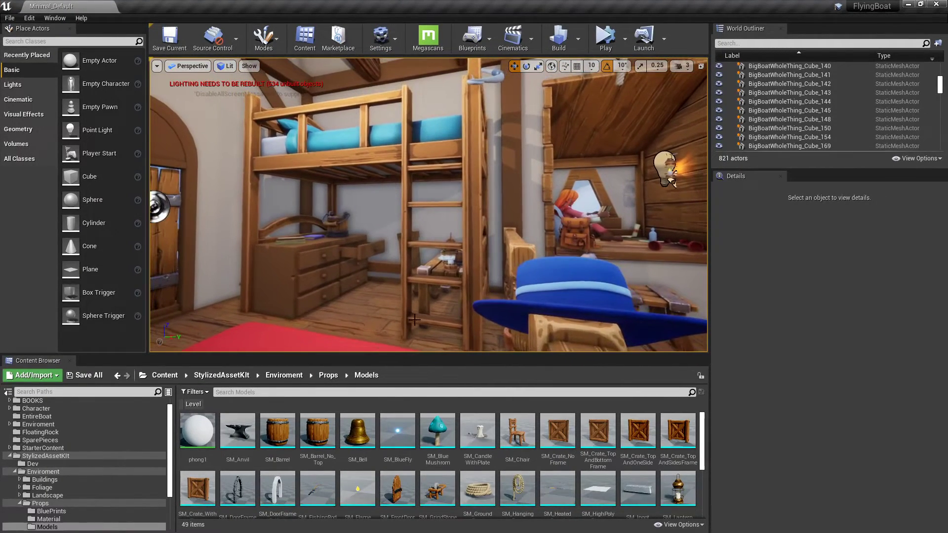
key(w)
right_drag(412, 266, 436, 272)
key(w)
key(s)
right_drag(451, 164, 602, 263)
key(s)
key(w)
key(s)
Step: Duplicate the barrel SM_Barrel_2ndLowPoly5 beside the wall and place the copy on the open deck
drag(602, 263, 494, 222)
click(481, 213)
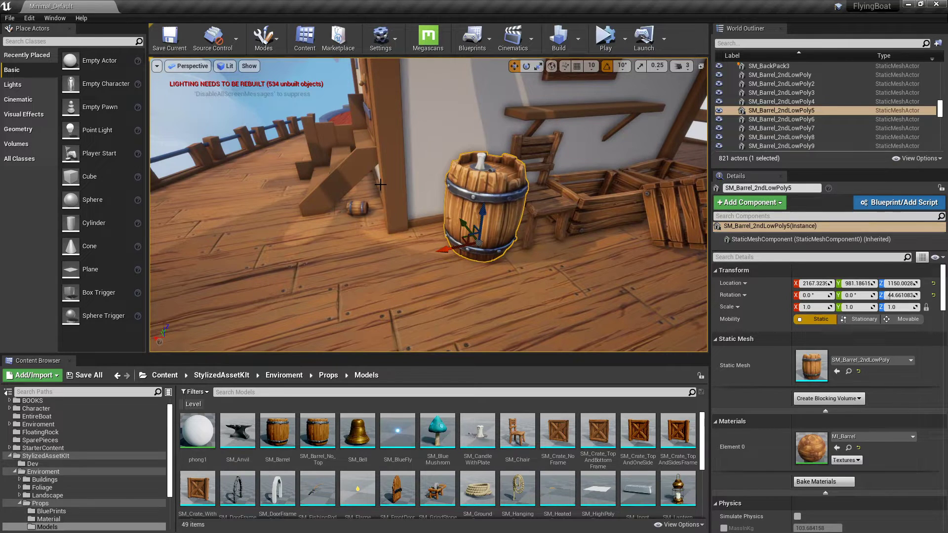
alt+drag(449, 258, 243, 300)
right_drag(243, 300, 212, 326)
key(w)
key(Escape)
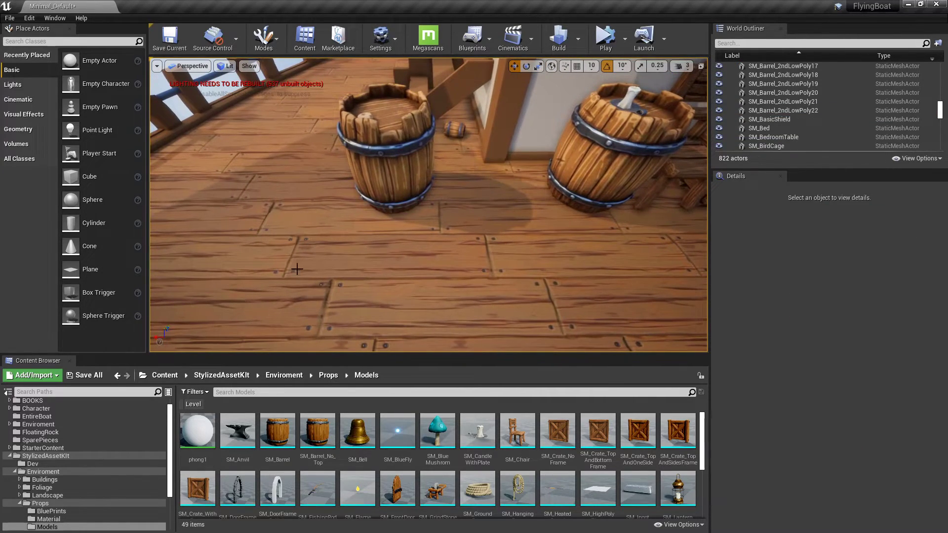
Step: Rotate the duplicated barrel 90 degrees so it lies on its side on the deck, and view its shading up close
click(404, 190)
key(e)
drag(430, 224, 407, 138)
key(w)
key(Escape)
mouse_move(407, 138)
right_down()
mouse_move(390, 168)
mouse_move(405, 197)
mouse_move(405, 138)
right_up()
key(w)
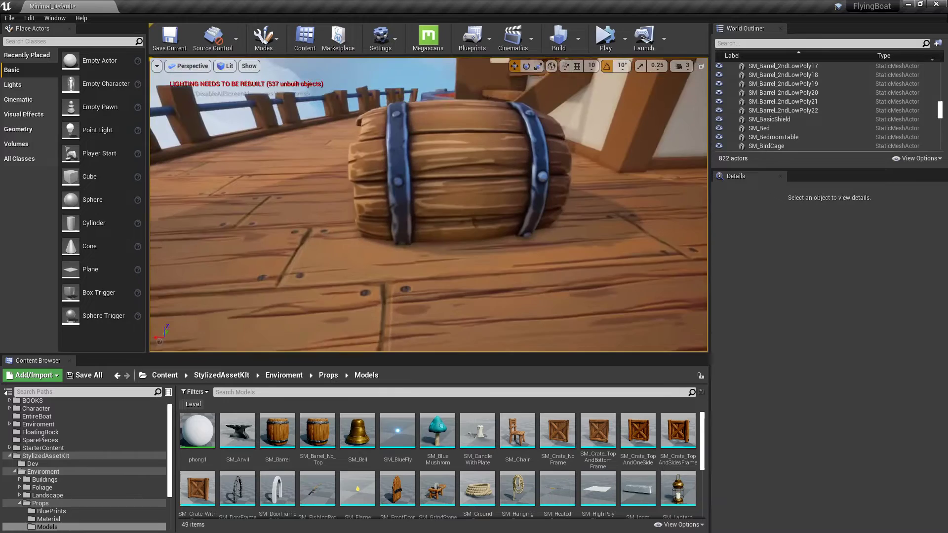
Step: Turn the duplicated barrel upside down and raise it so it stands on the deck
click(511, 151)
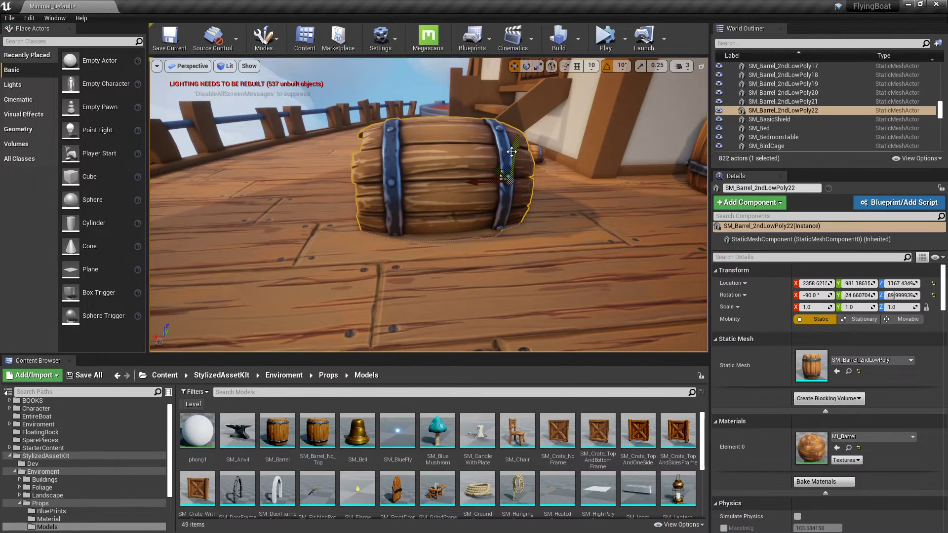
drag(512, 151, 444, 170)
key(e)
key(w)
drag(517, 136, 529, 62)
key(Escape)
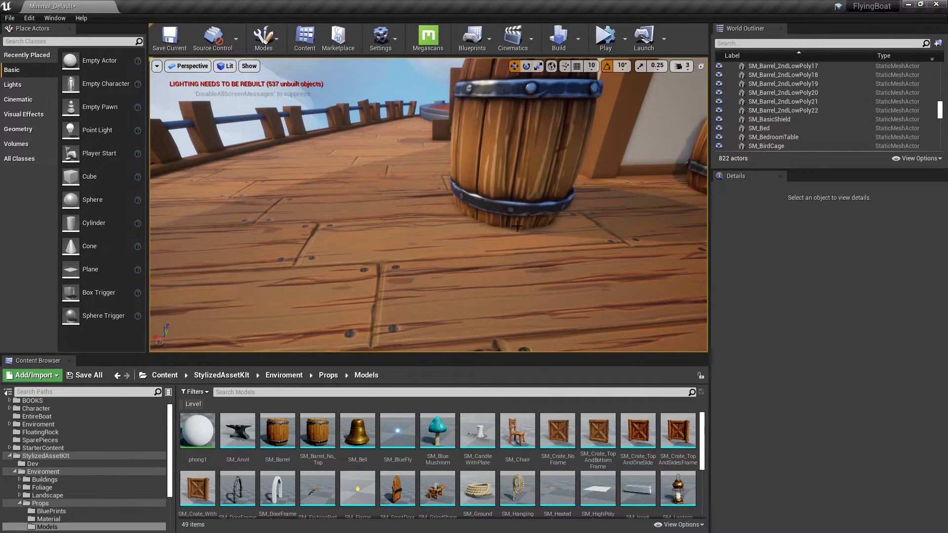
Step: Delete the upside-down duplicated barrel from the deck
right_drag(469, 201, 514, 155)
key(s)
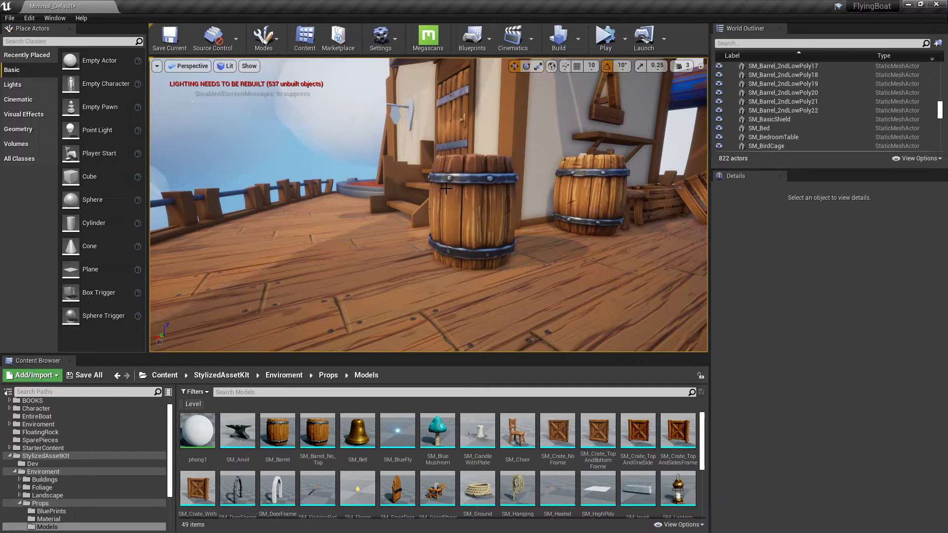
click(464, 165)
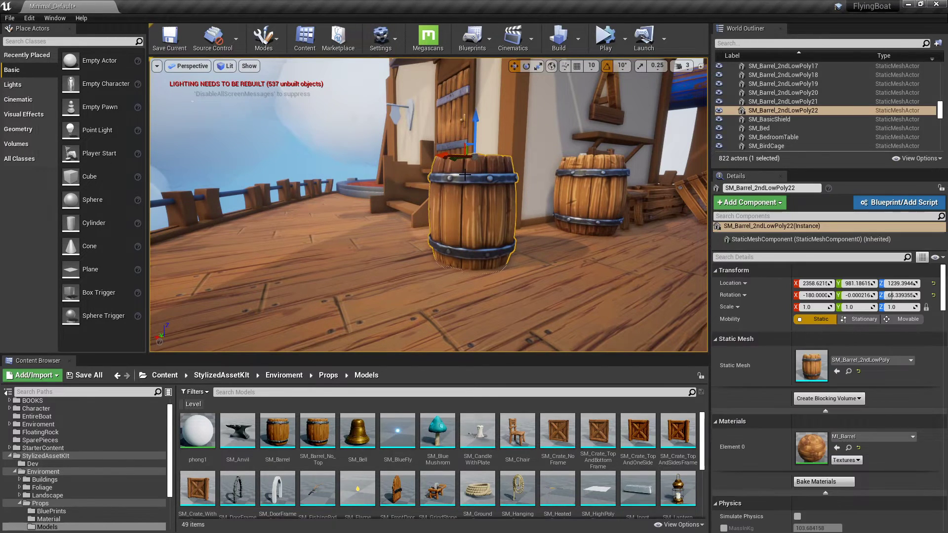
key(Delete)
Step: Duplicate the open crate SM_OpenCrate4 next to the chair and place the copy in front of the barrel
key(w)
mouse_move(465, 175)
right_down()
mouse_move(471, 220)
mouse_move(477, 183)
right_up()
click(471, 220)
key(s)
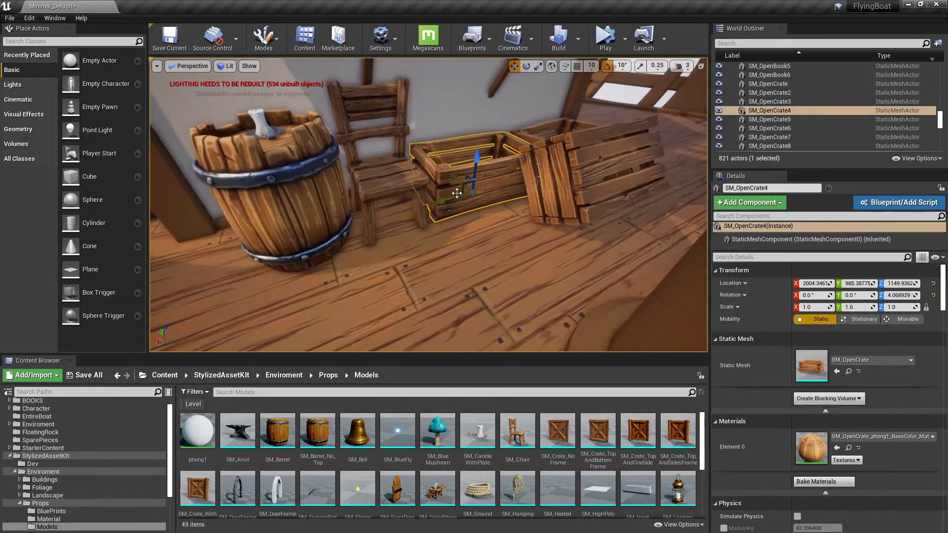
alt+drag(464, 180, 321, 323)
right_drag(321, 324, 542, 233)
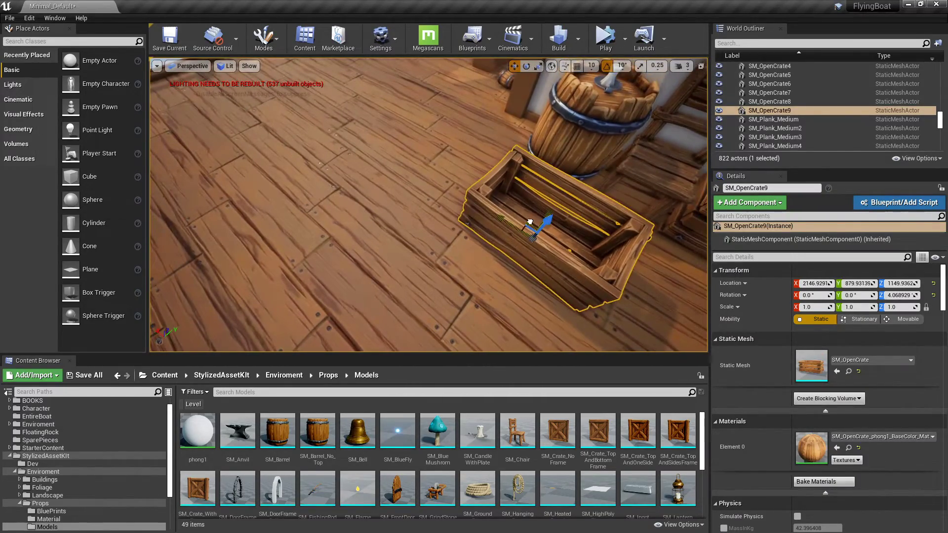
Step: Move the duplicated crate out to the open deck and raise it about 40 units above the floor
drag(529, 223, 345, 155)
key(Escape)
key(w)
right_drag(345, 155, 277, 103)
key(s)
click(513, 208)
drag(514, 210, 516, 134)
key(Escape)
Step: Examine the shading of the floating crate from its sides, from above and from low on the deck
key(s)
right_drag(452, 120, 486, 99)
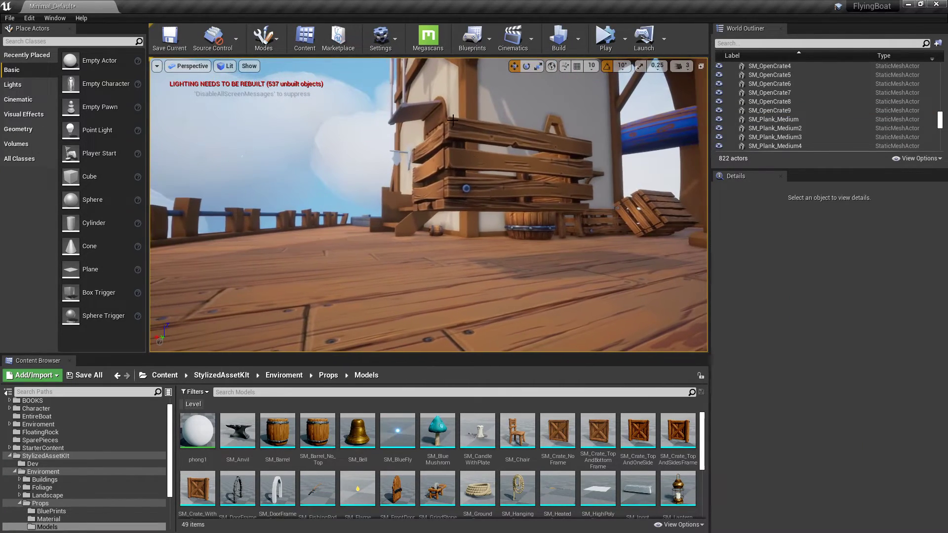
key(w)
key(d)
right_drag(449, 134, 509, 135)
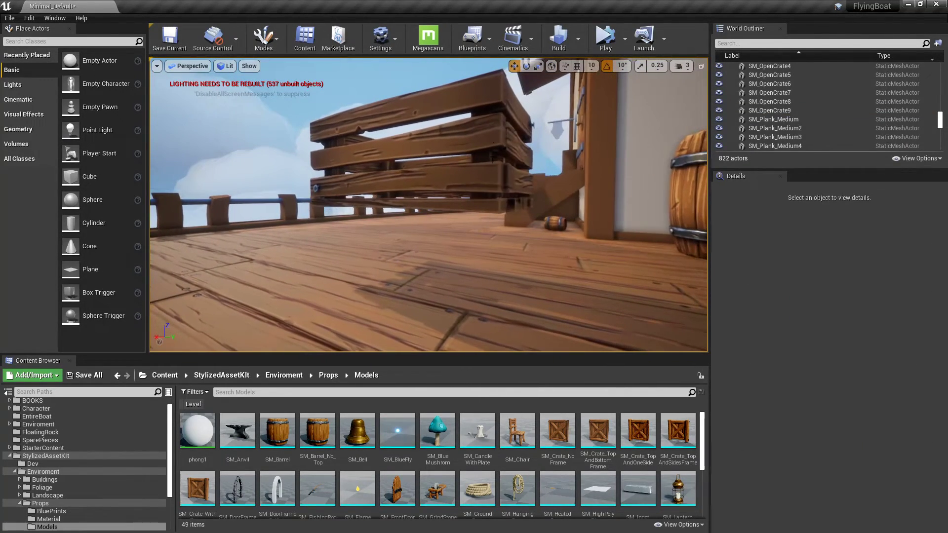
drag(492, 157, 502, 194)
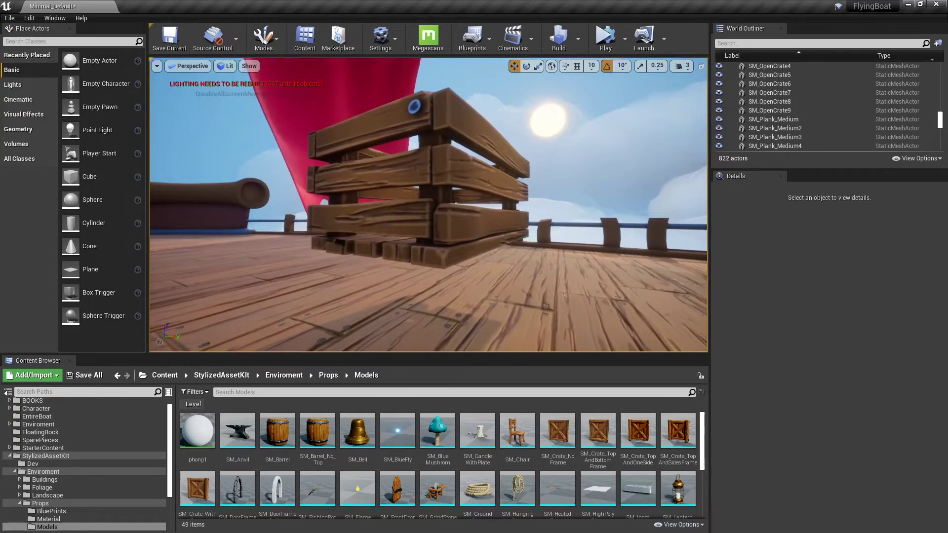
key(a)
right_drag(414, 106, 393, 309)
key(e)
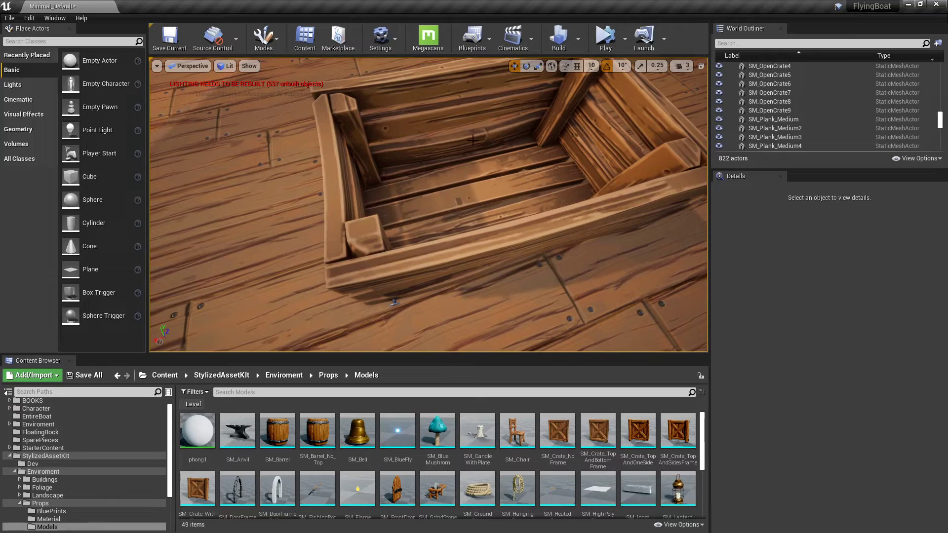
right_drag(463, 132, 516, 217)
key(a)
drag(516, 217, 499, 214)
key(d)
right_drag(499, 214, 345, 207)
right_drag(552, 232, 413, 205)
key(e)
key(q)
Step: Rotate the duplicated crate 90 degrees to stand on its end and raise it about 20 units, trying further rotation to judge its gradient
click(496, 147)
key(e)
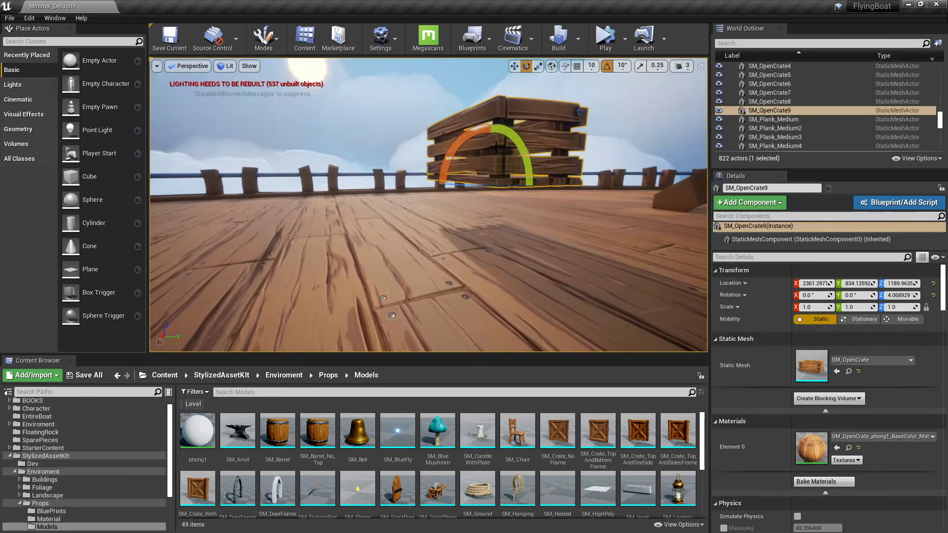
drag(526, 151, 481, 237)
drag(489, 148, 489, 127)
key(e)
key(w)
key(e)
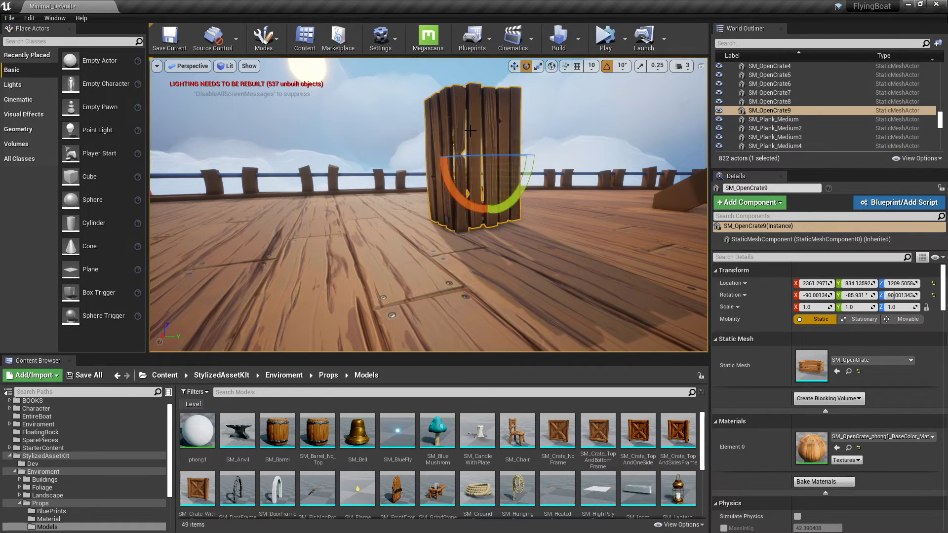
drag(454, 191, 473, 202)
key(w)
key(Escape)
right_drag(455, 191, 351, 270)
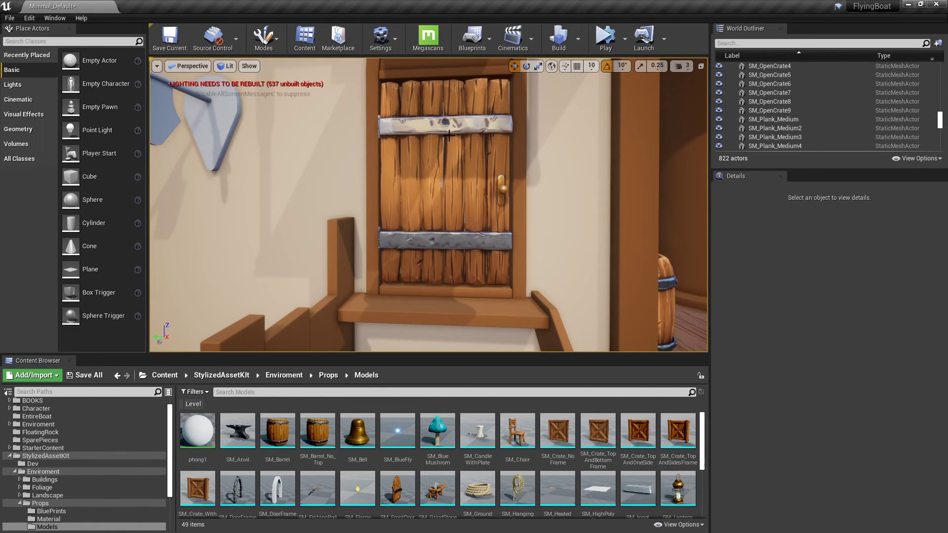